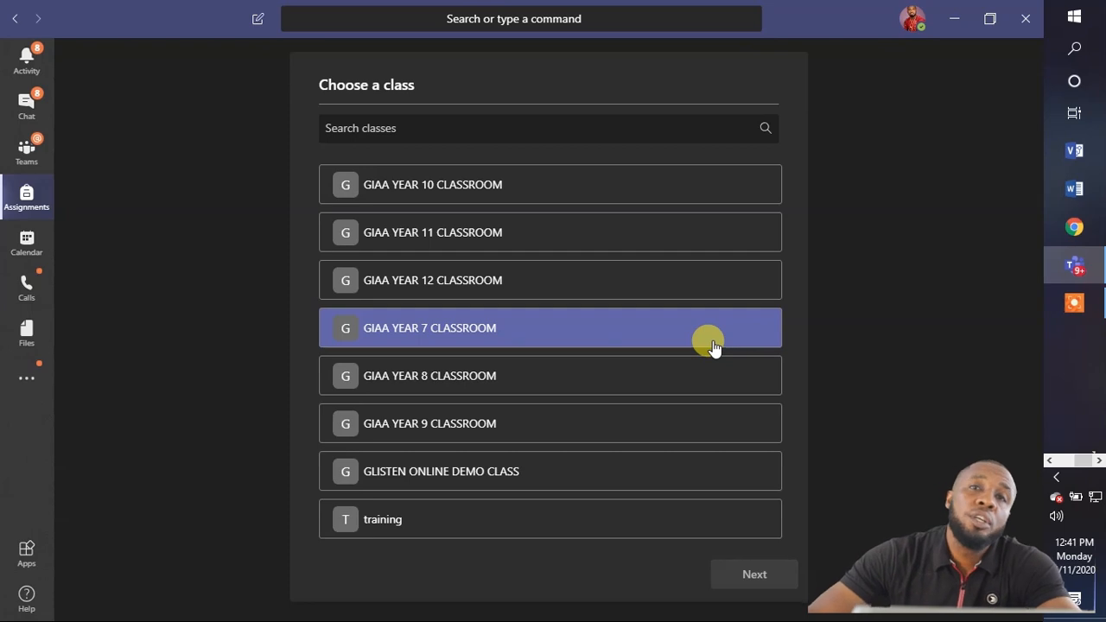
Switch the assignments view to the GIAA YEAR 7 CLASSROOM class.
left_click(691, 376)
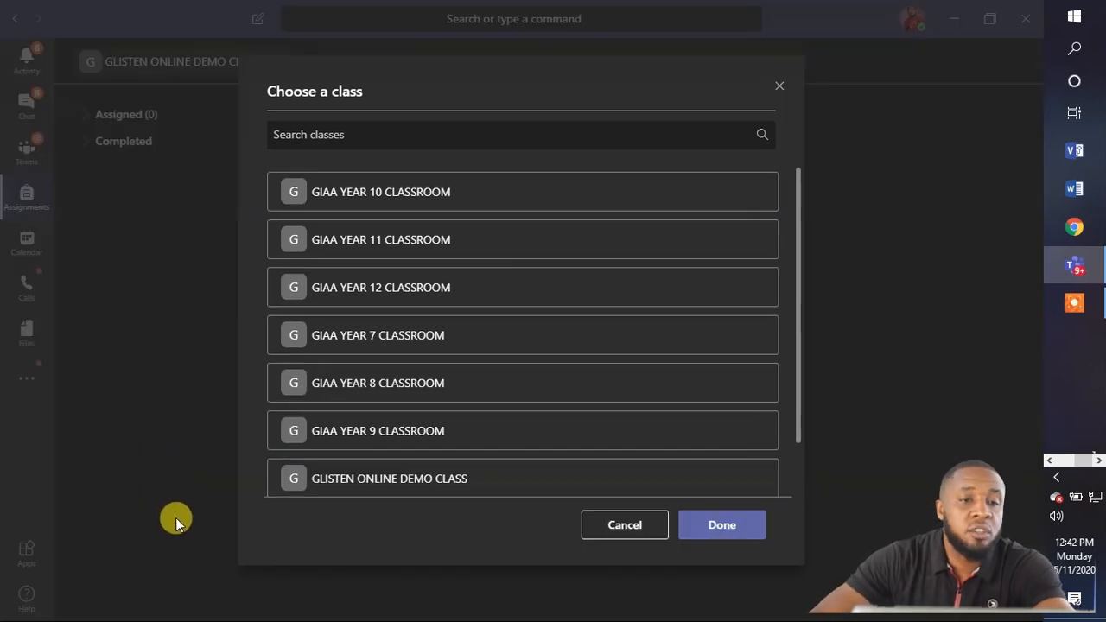
left_click(369, 342)
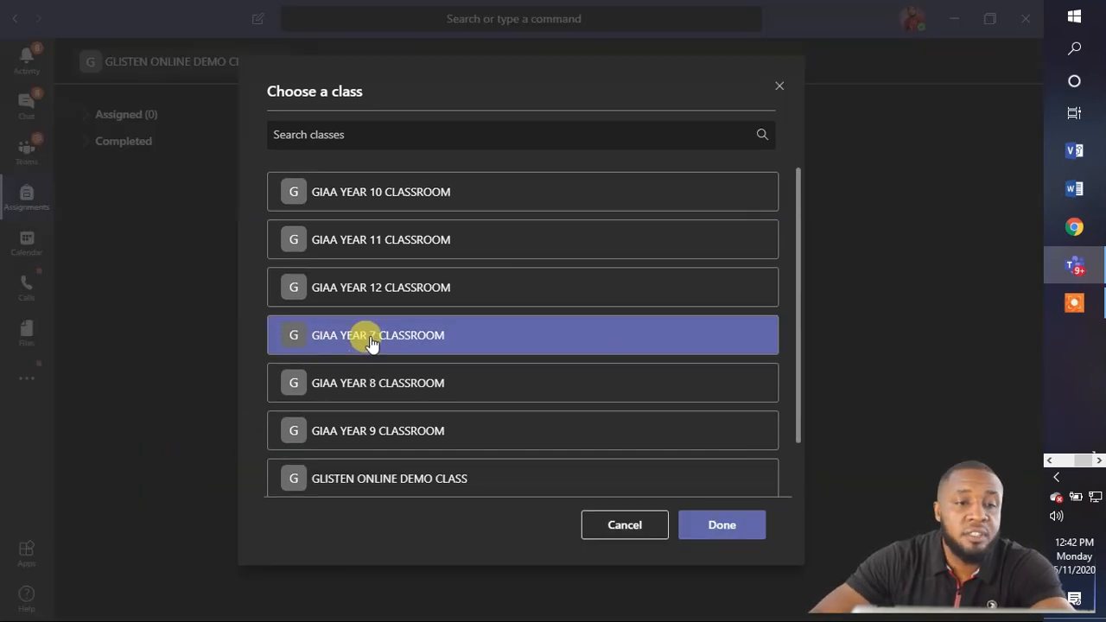
left_click(708, 525)
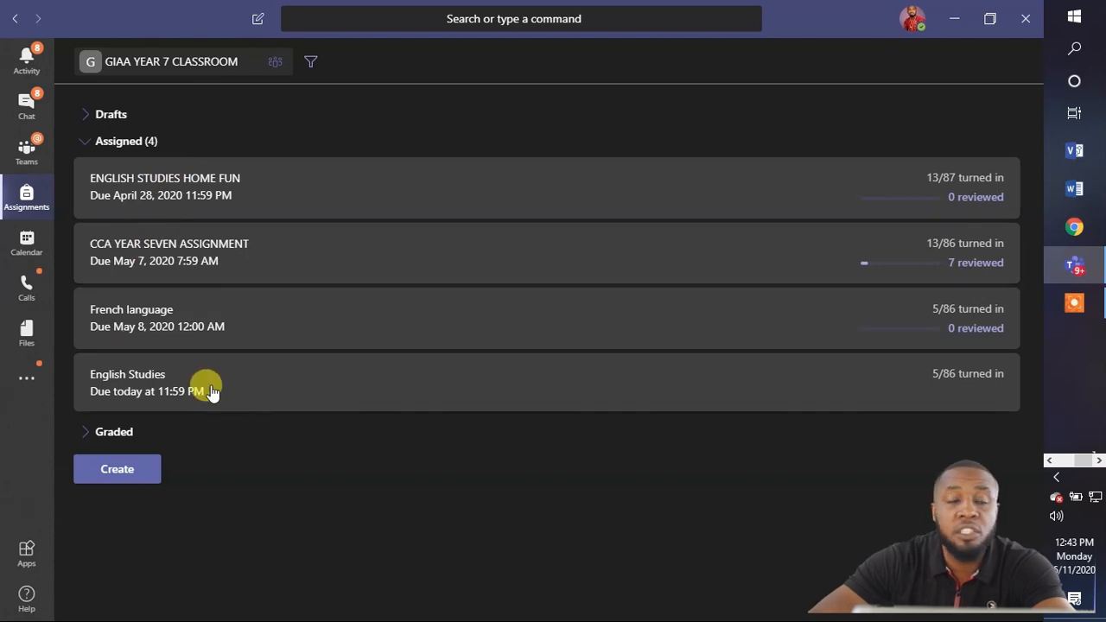
Create a new blank assignment from the Create menu.
left_click(129, 477)
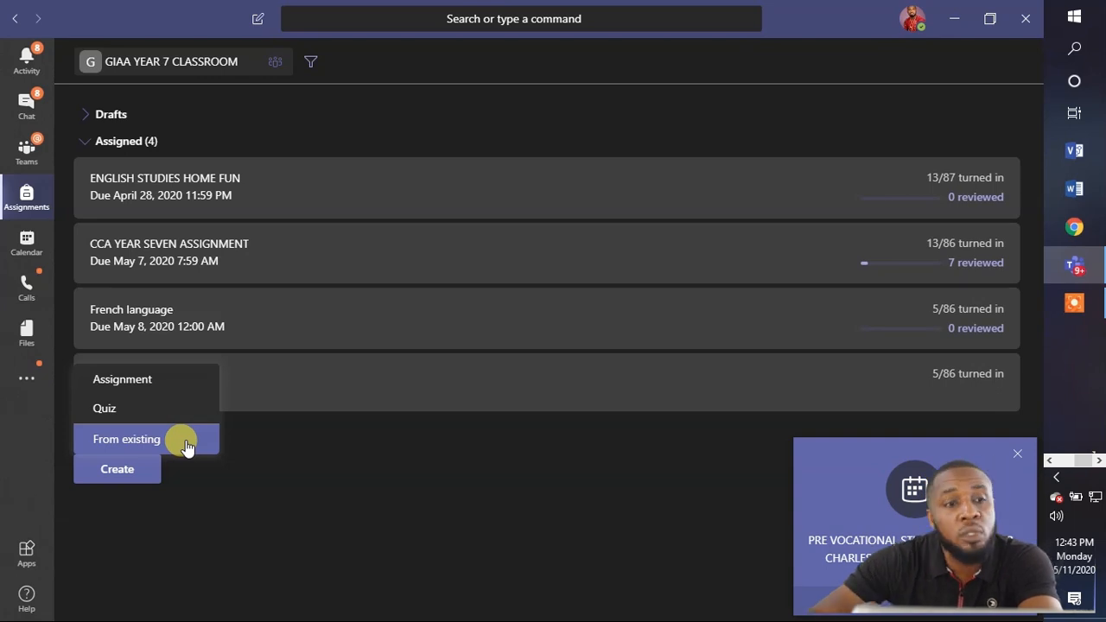
left_click(188, 388)
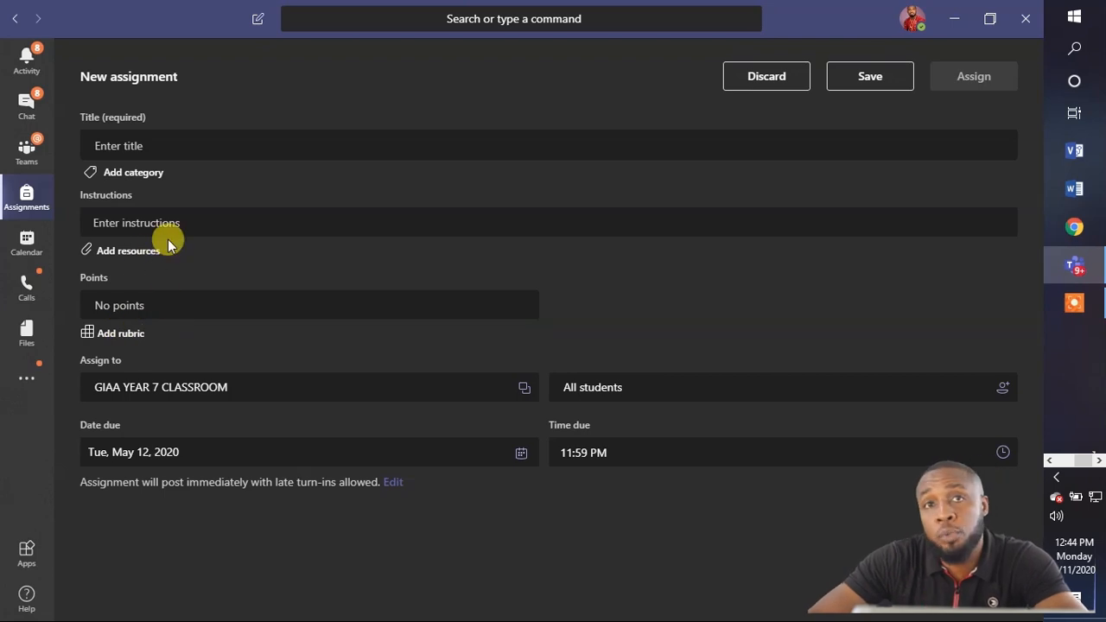
Title the assignment 'ICT' with the instructions 'Answer all questions'.
left_click(197, 140)
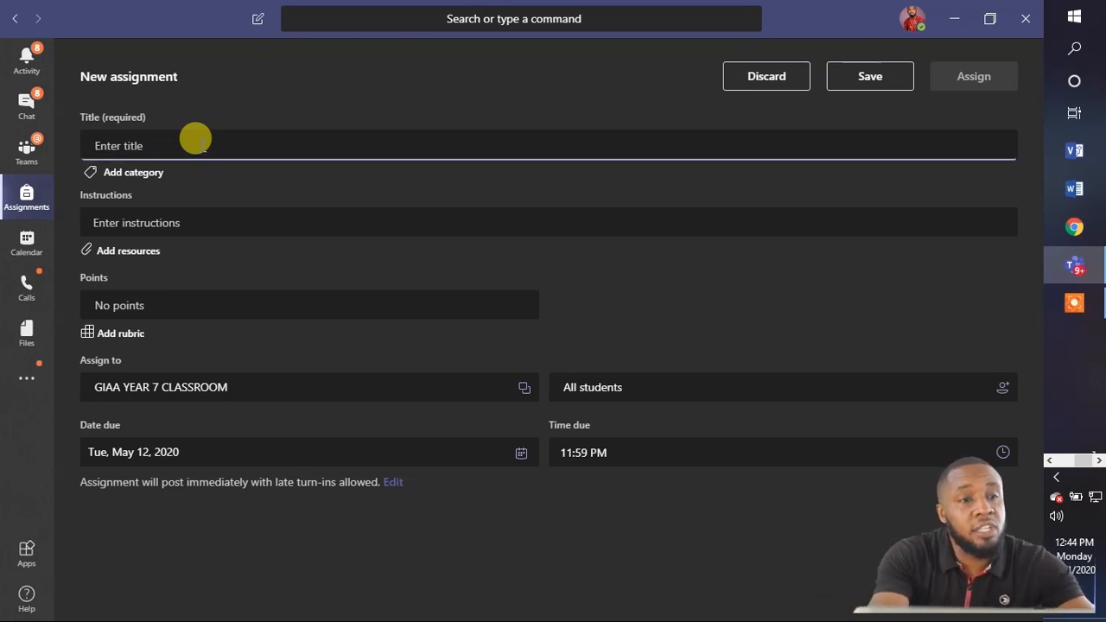
type("ICT")
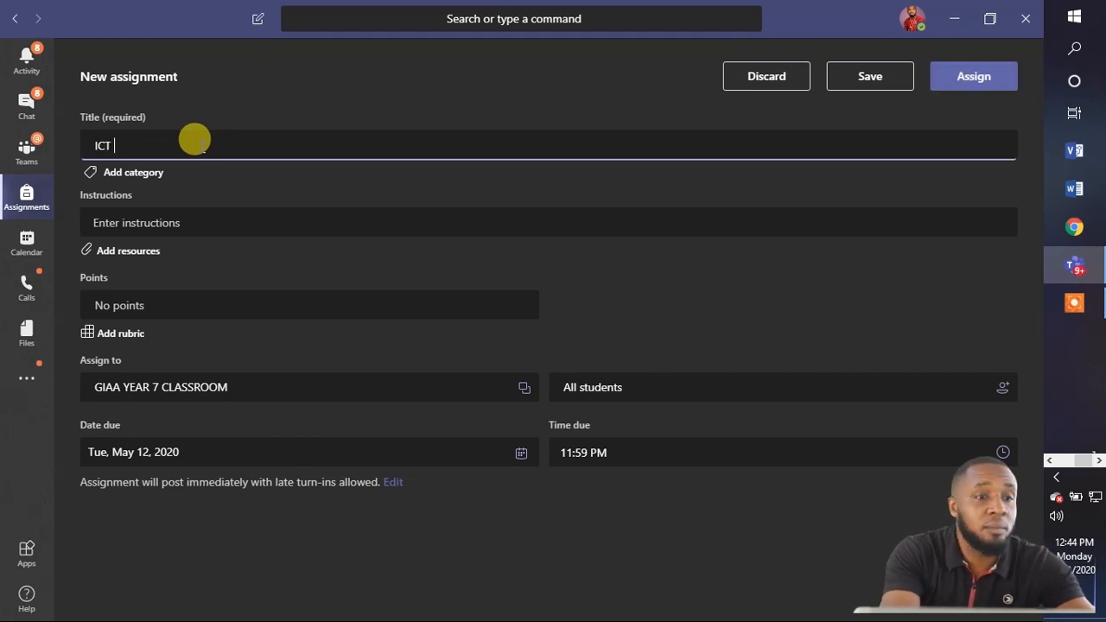
left_click(231, 222)
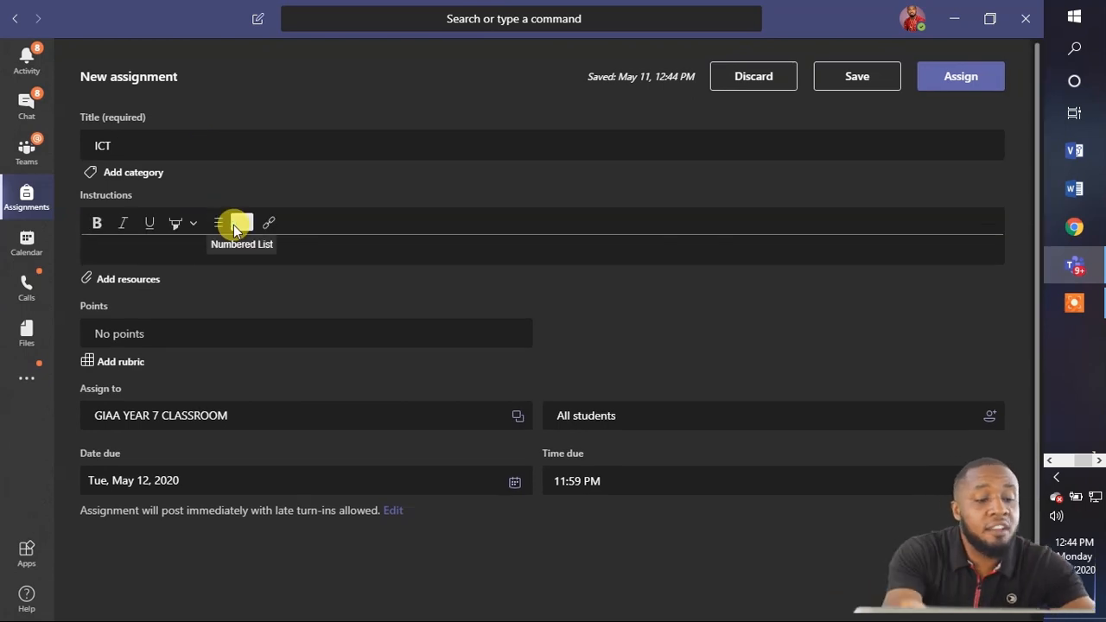
type("Answe")
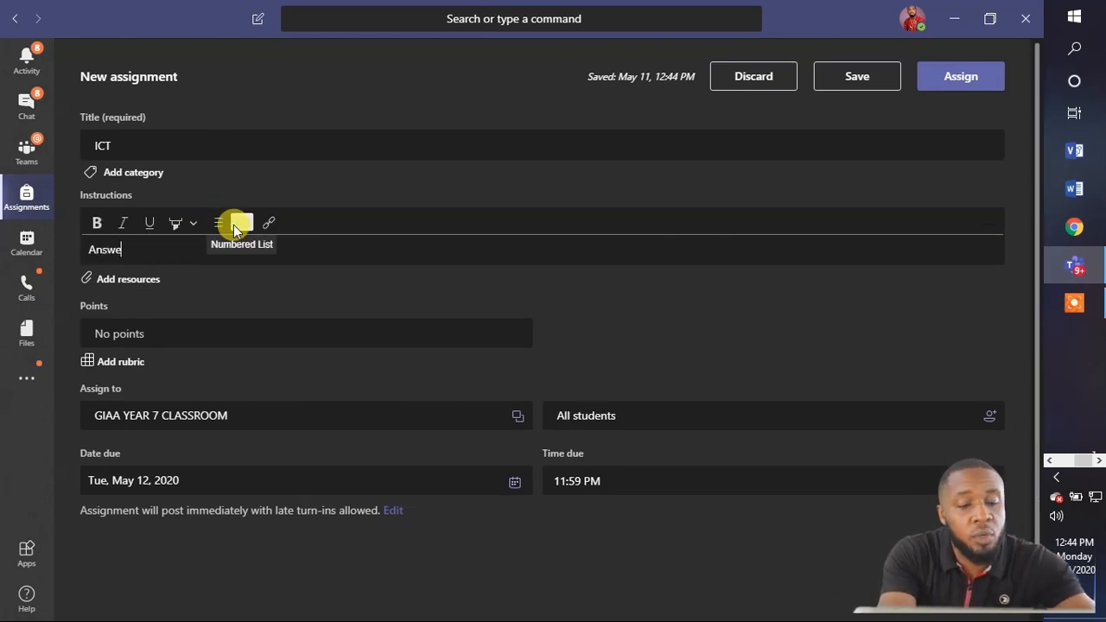
type("r all qu")
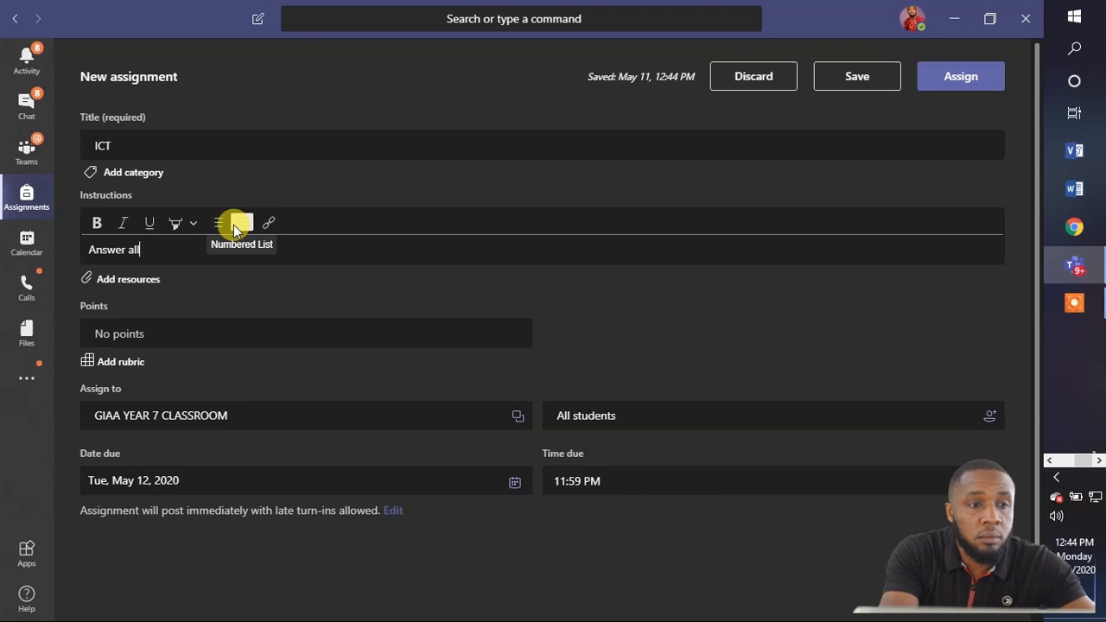
type("tions")
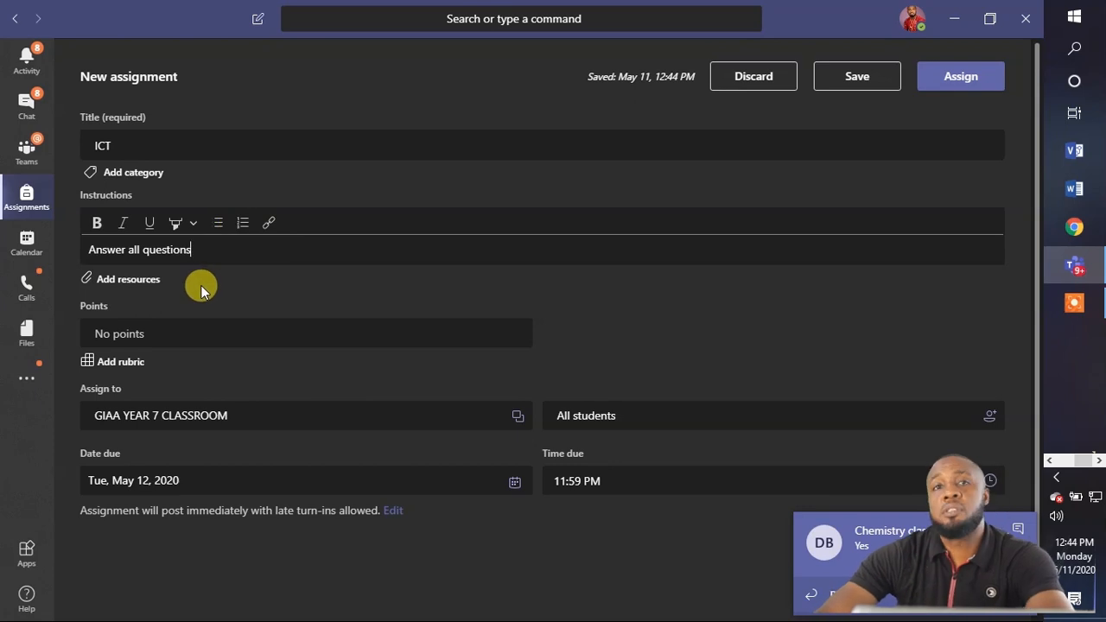
Upload EXAMS LINKS.docx from Documents and attach it as a non-editable resource.
left_click(153, 280)
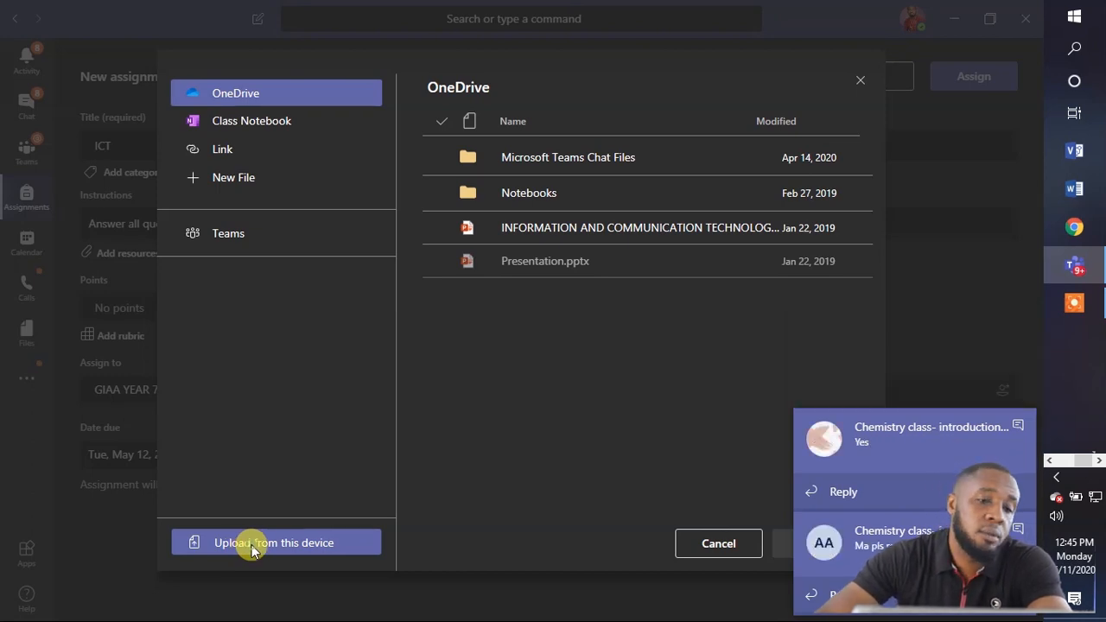
left_click(252, 547)
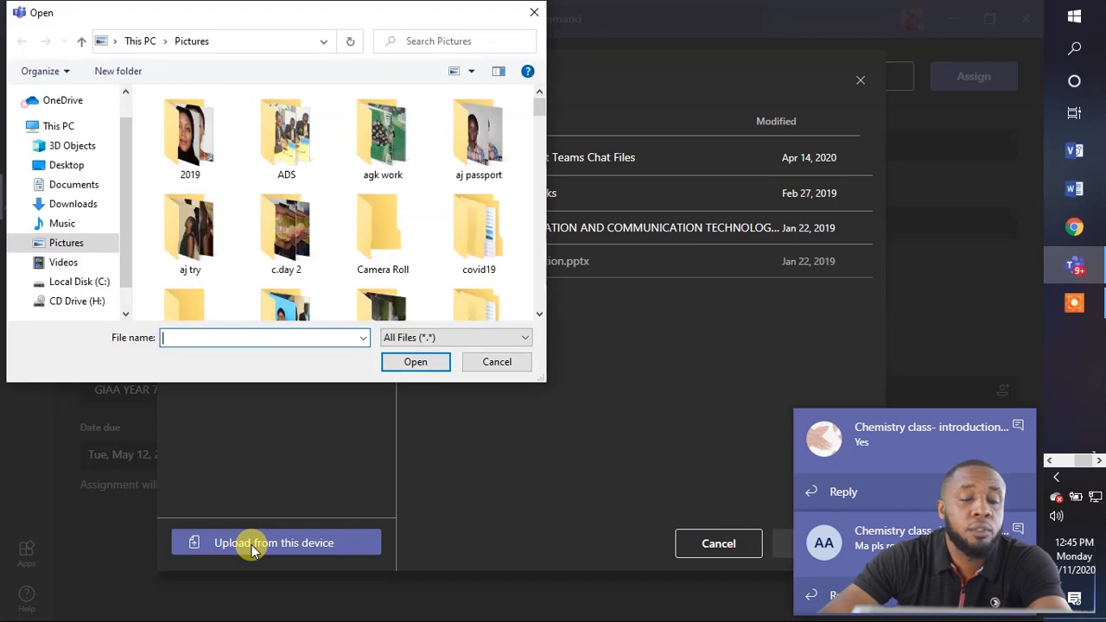
left_click(74, 184)
scroll(320, 194, "down", 5)
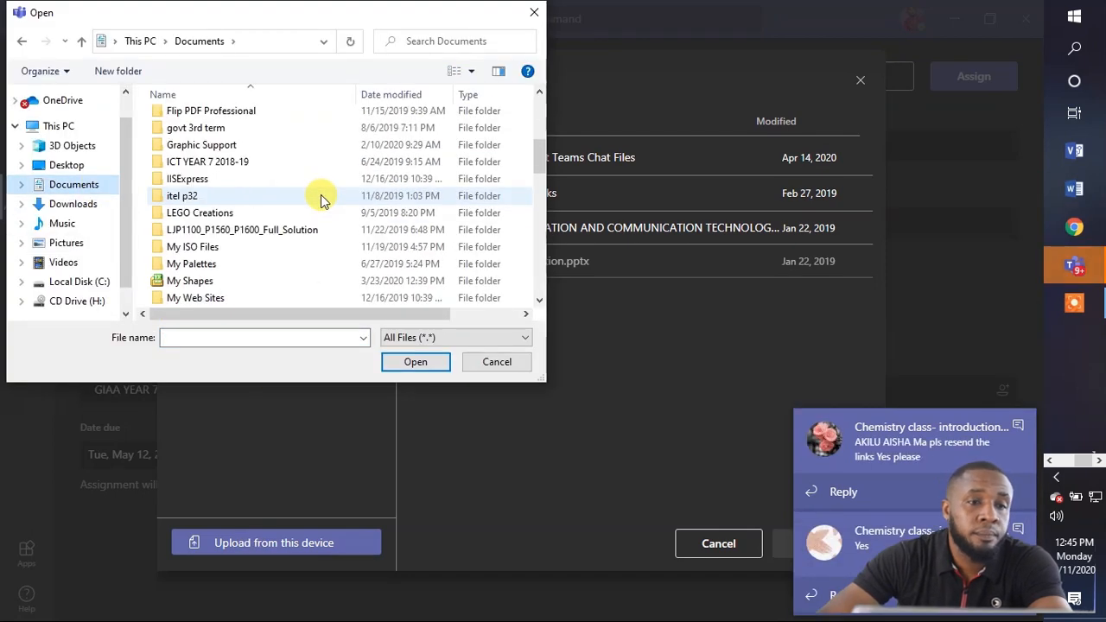
scroll(321, 194, "down", 6)
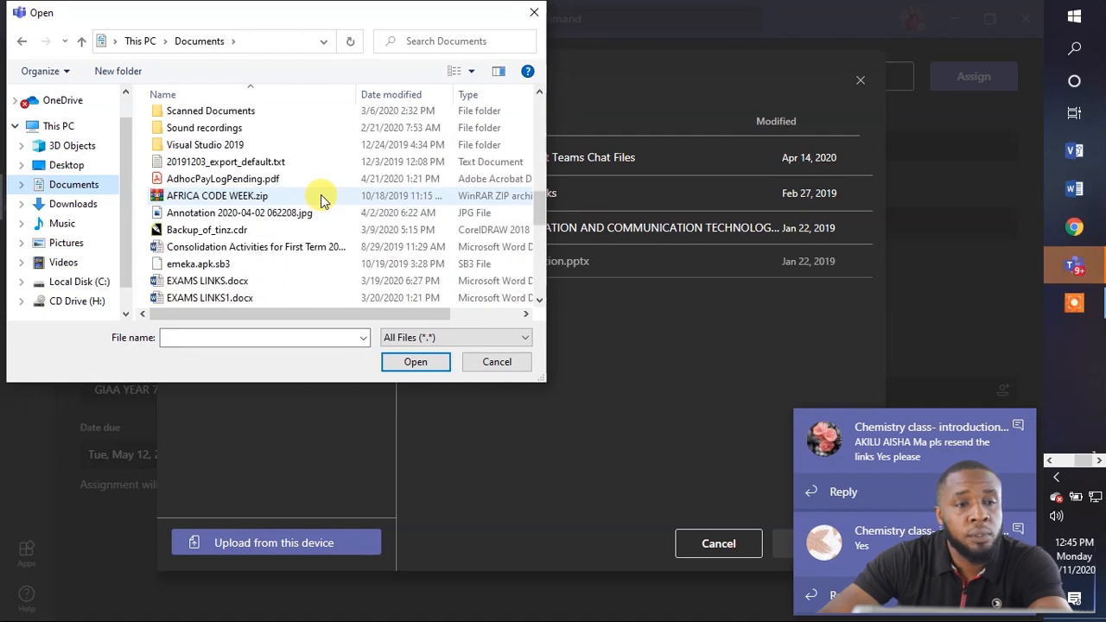
left_click(254, 280)
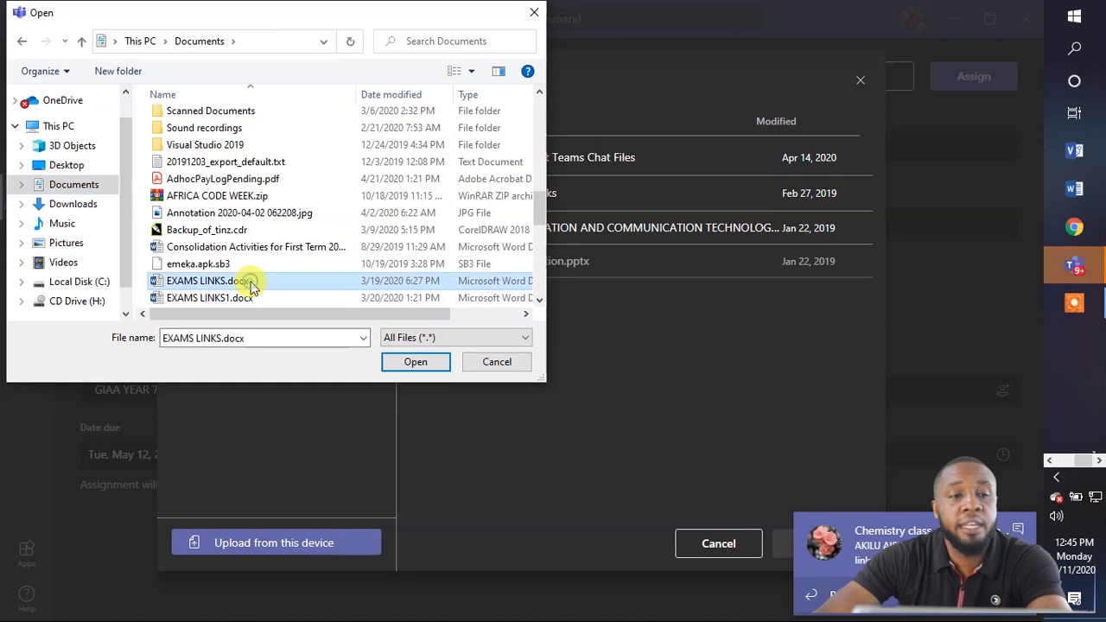
left_click(403, 363)
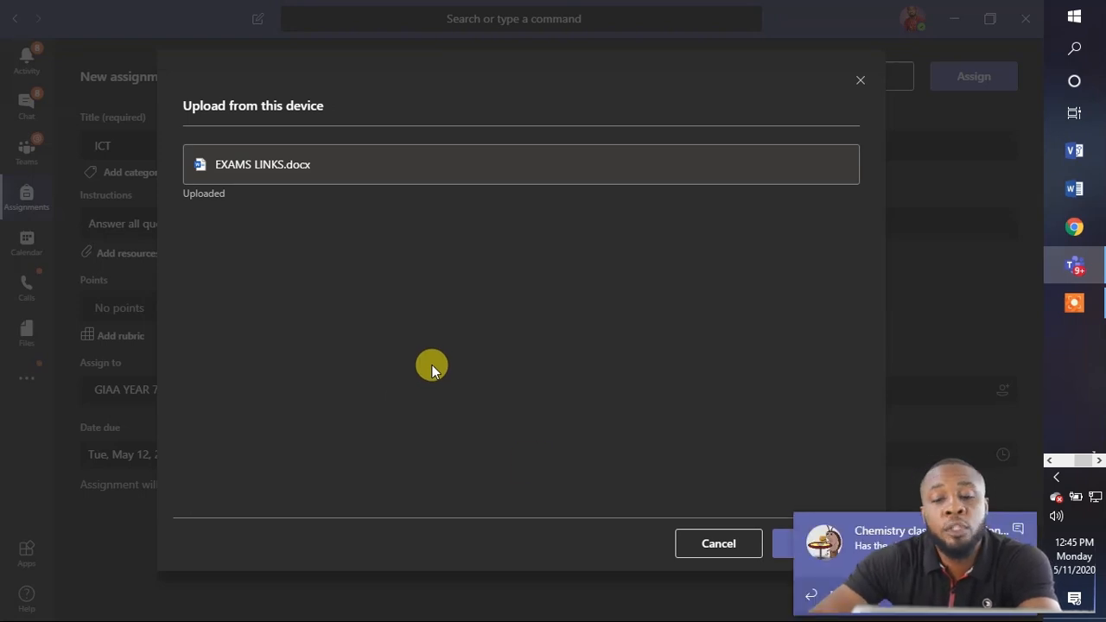
left_click(782, 557)
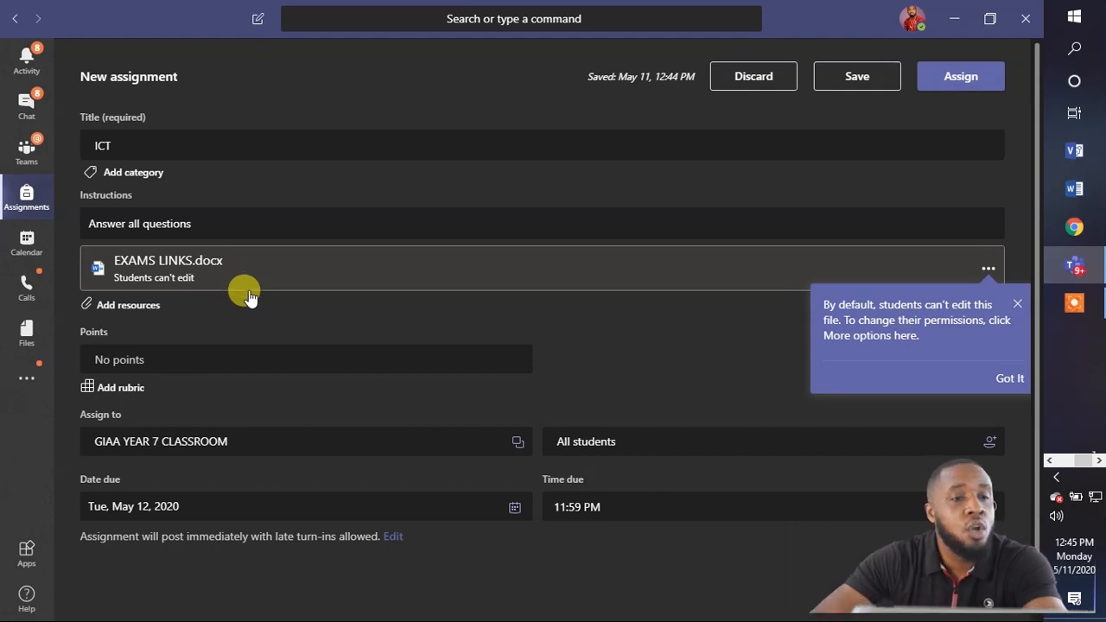
scroll(254, 296, "down", 1)
Set the assignment's points to 10.
left_click(231, 310)
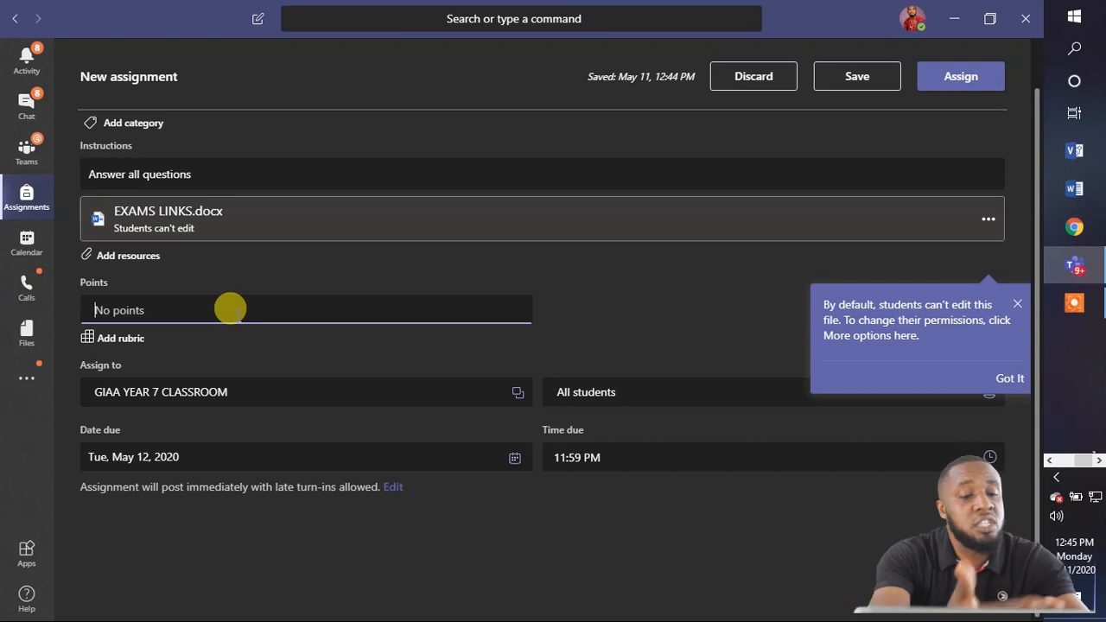
type("10")
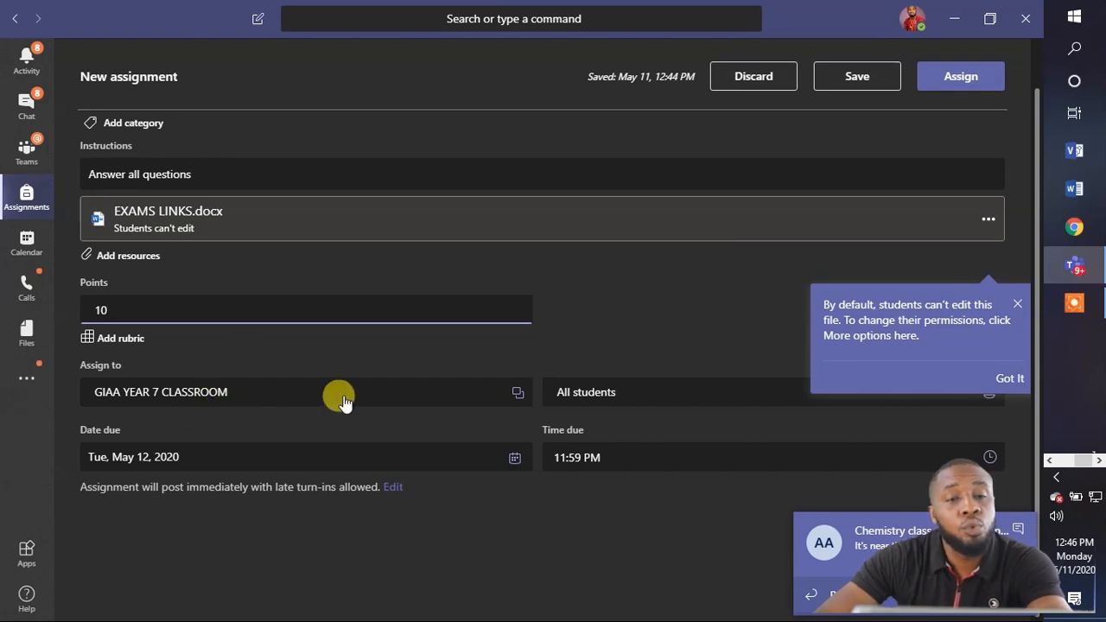
Assign the work to five individually selected students instead of all students.
left_click(620, 400)
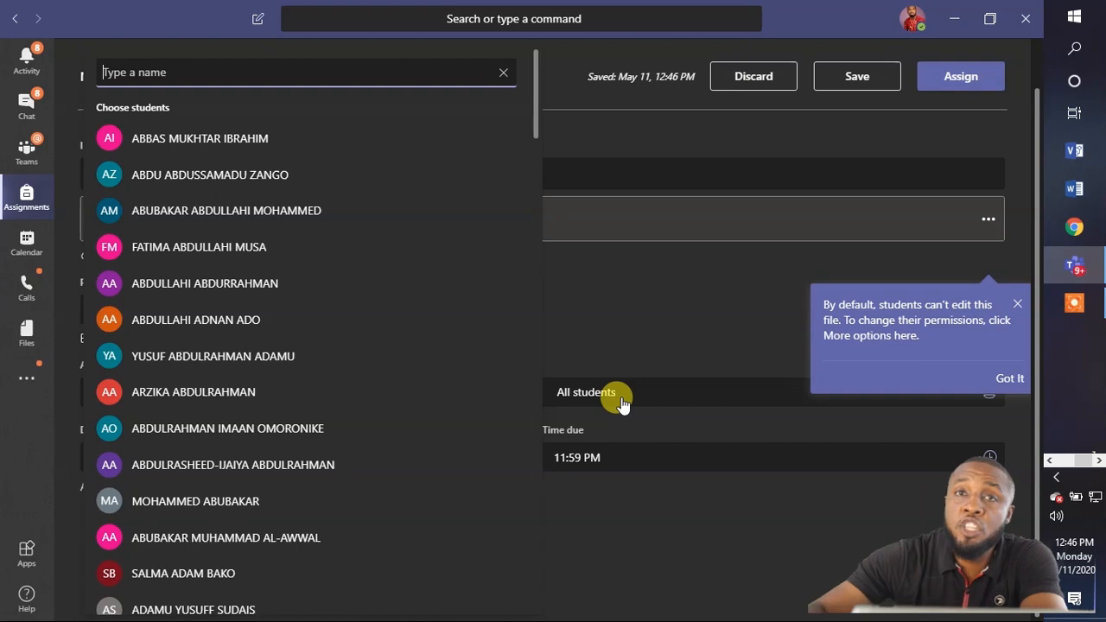
left_click(359, 145)
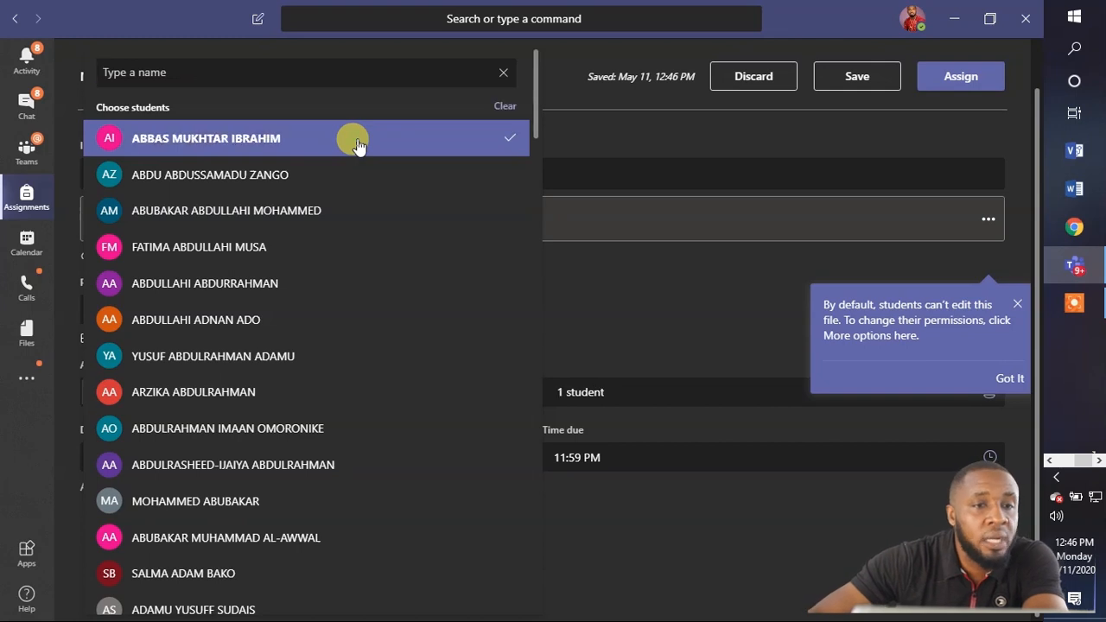
left_click(342, 173)
left_click(344, 197)
left_click(344, 241)
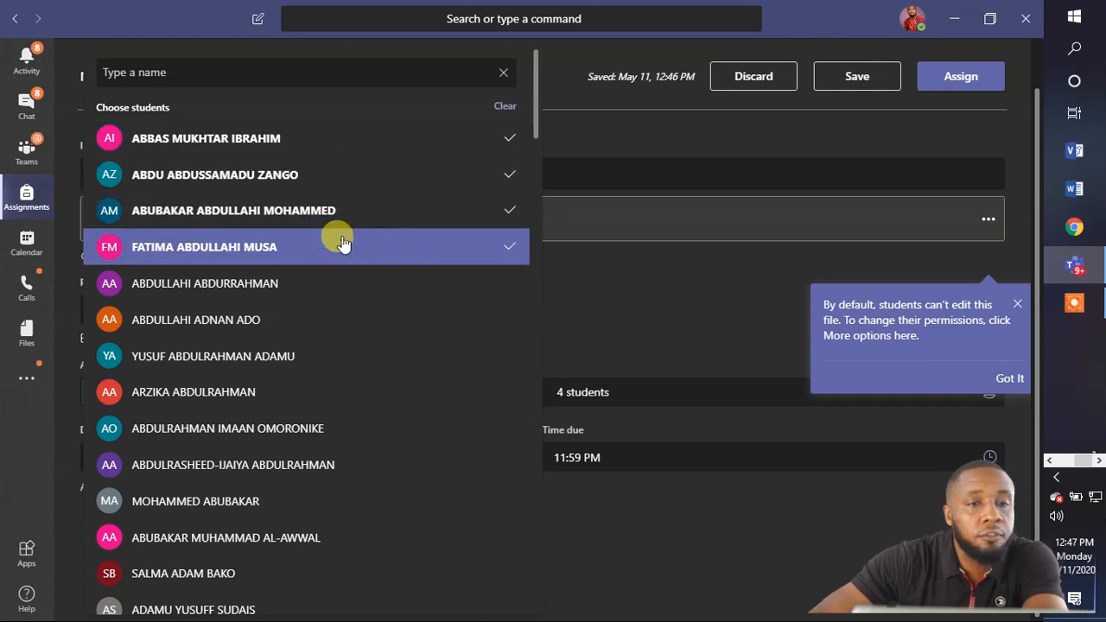
left_click(344, 295)
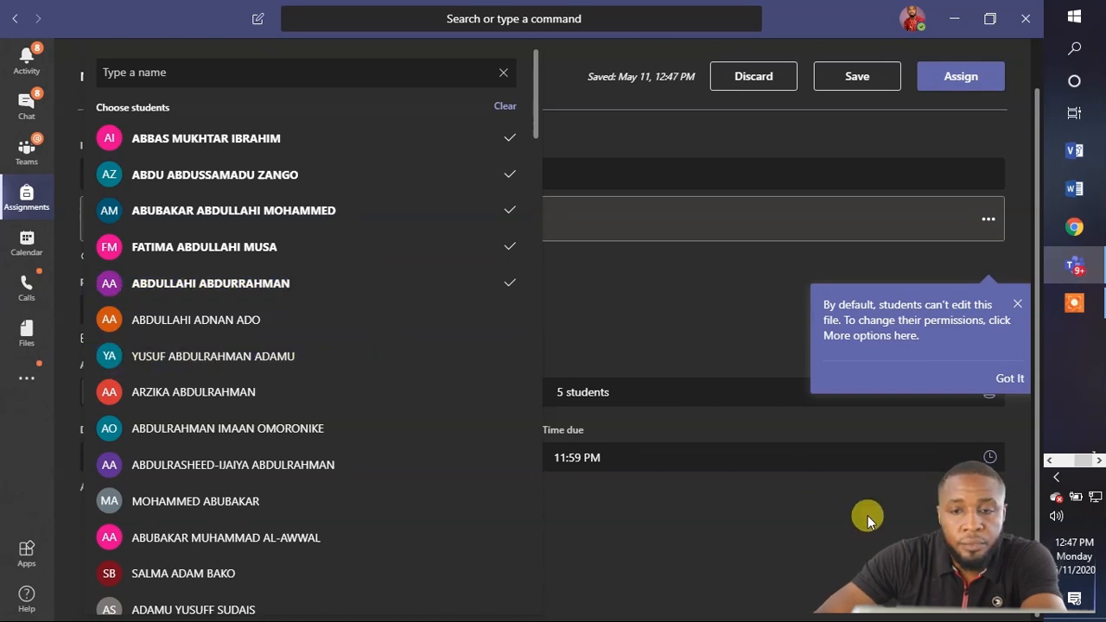
left_click(729, 390)
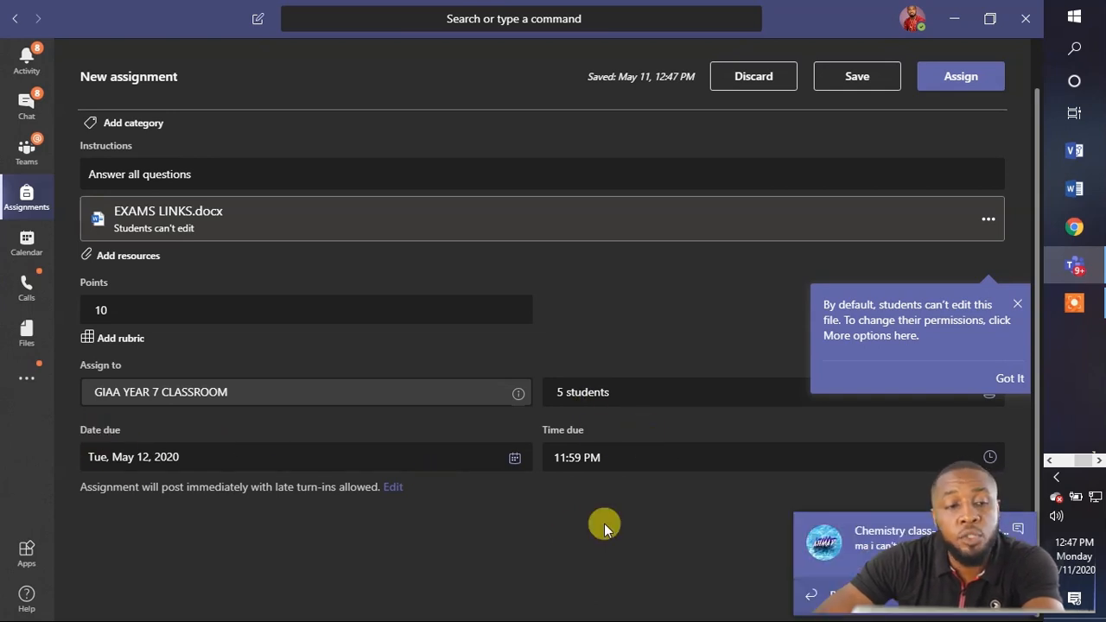
left_click(276, 460)
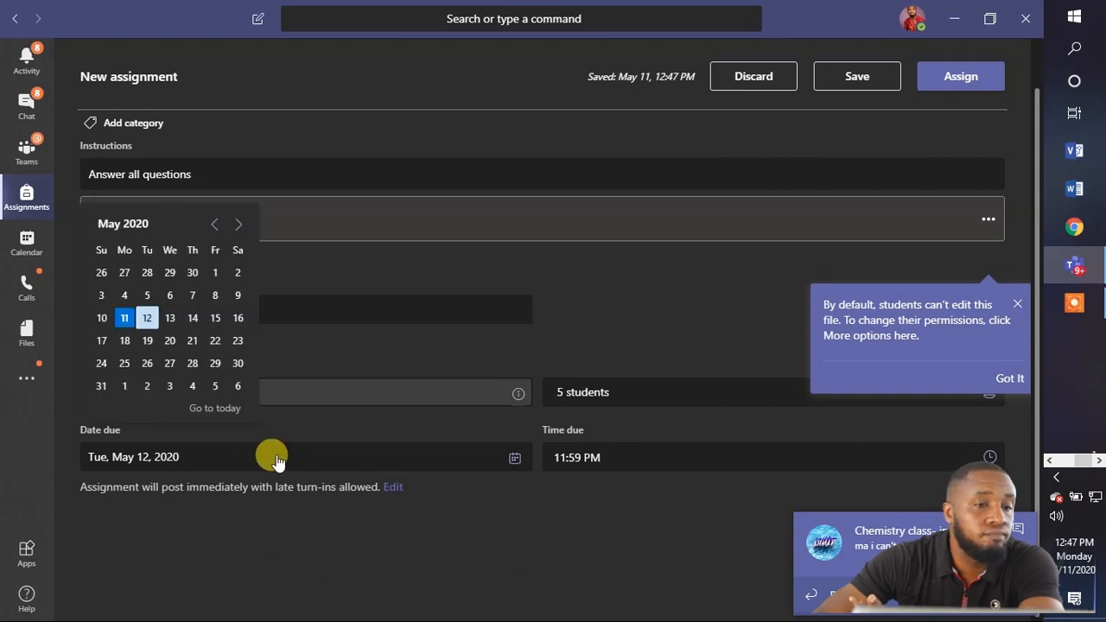
left_click(147, 319)
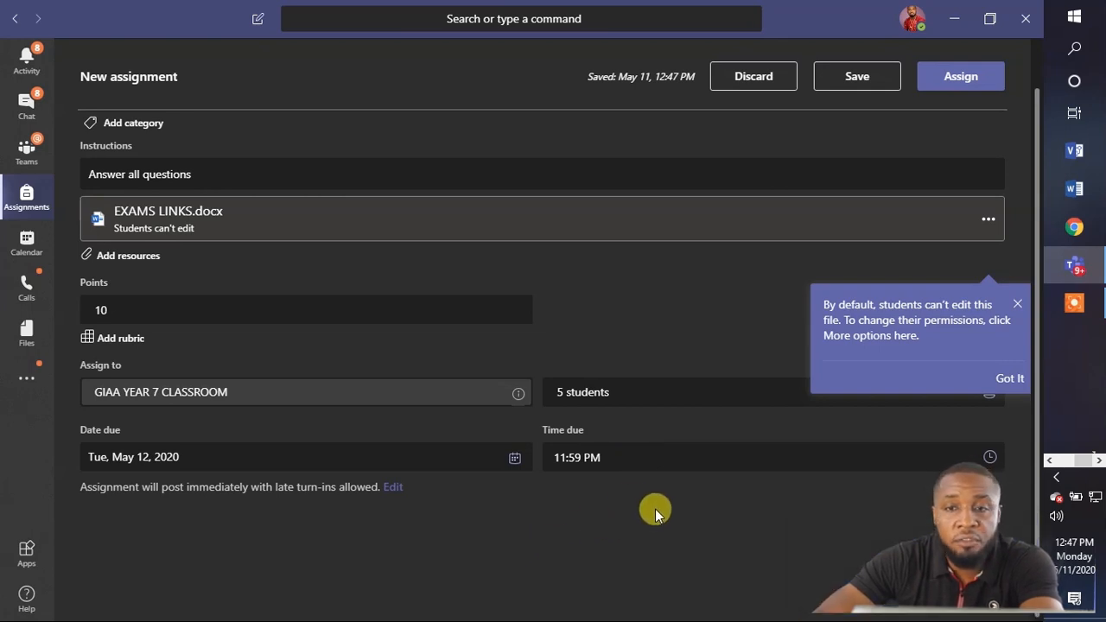
scroll(650, 514, "up", 2)
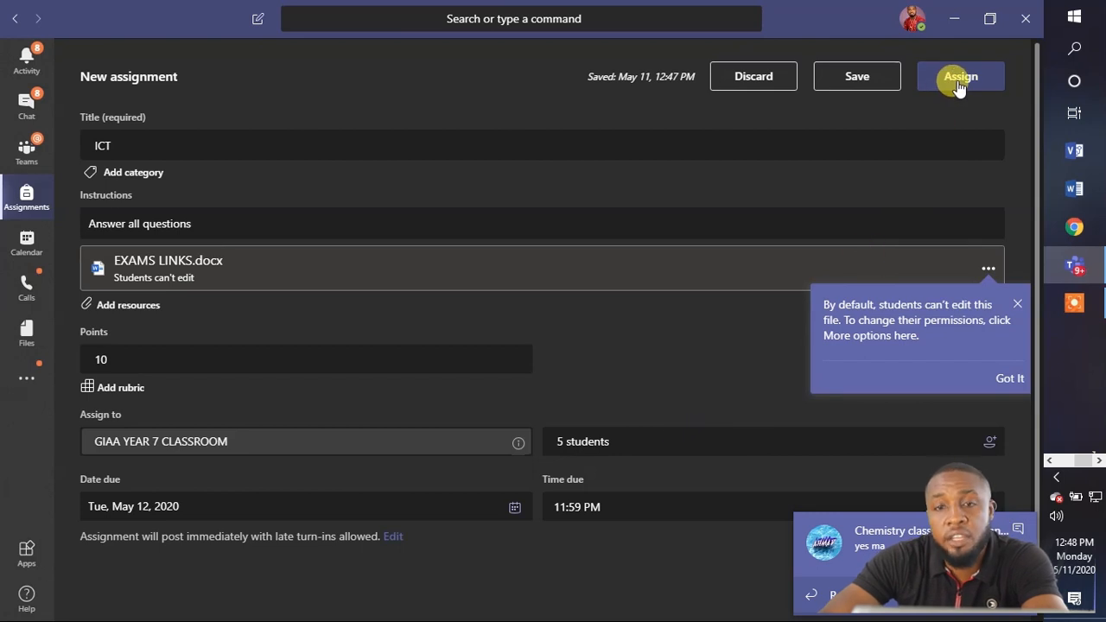
Publish the ICT assignment and open its grading page for the five students.
left_click(957, 80)
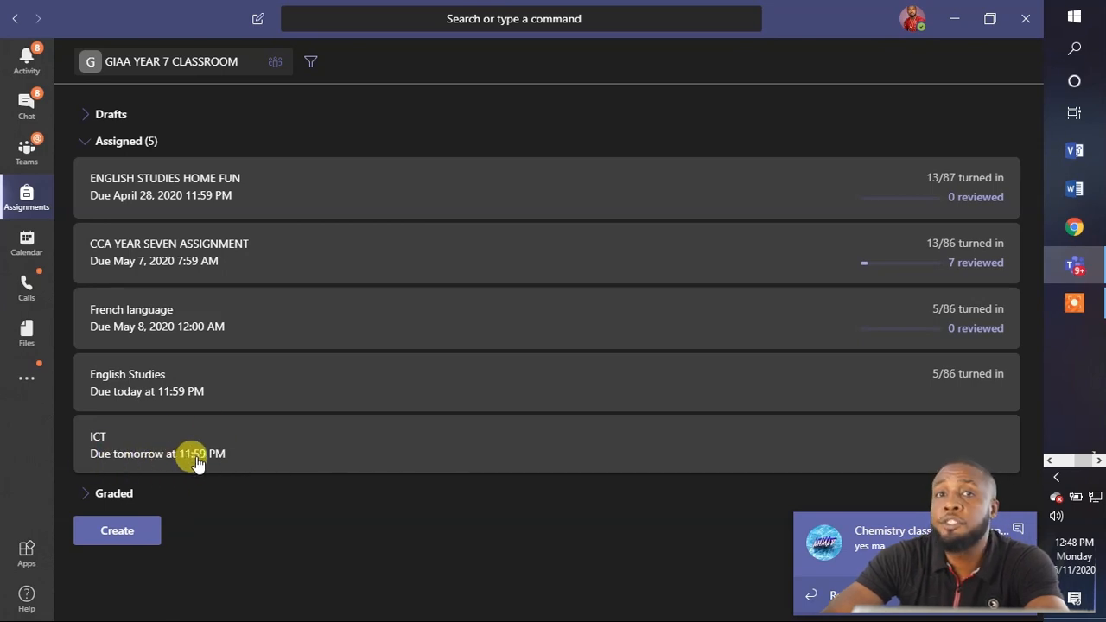
left_click(428, 441)
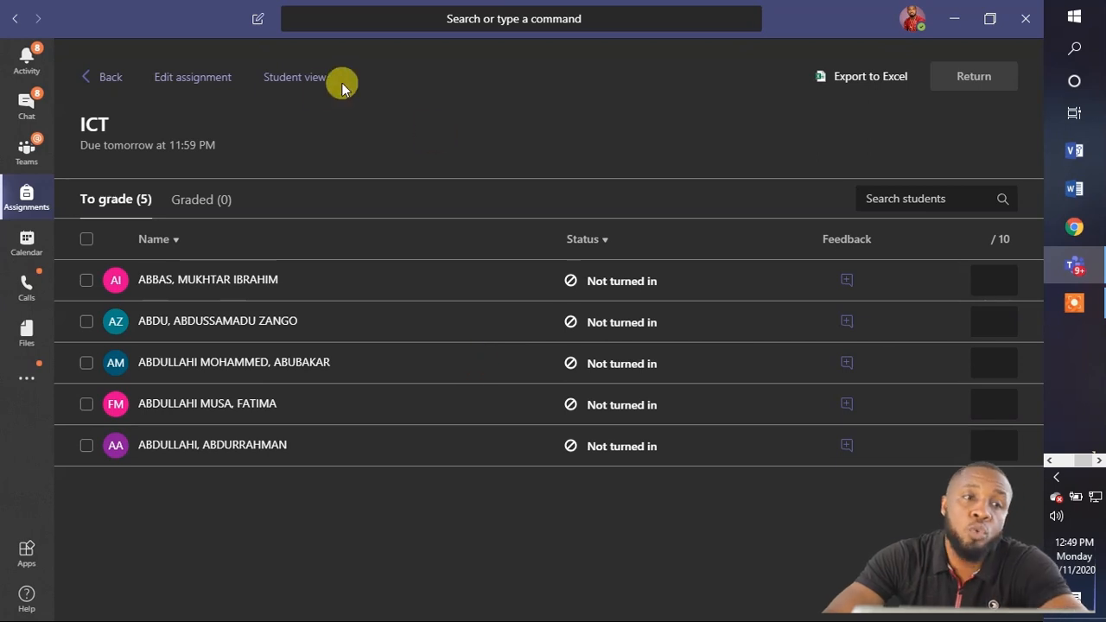
Switch to Student view and show the options for EXAMLINK.docx.
left_click(292, 82)
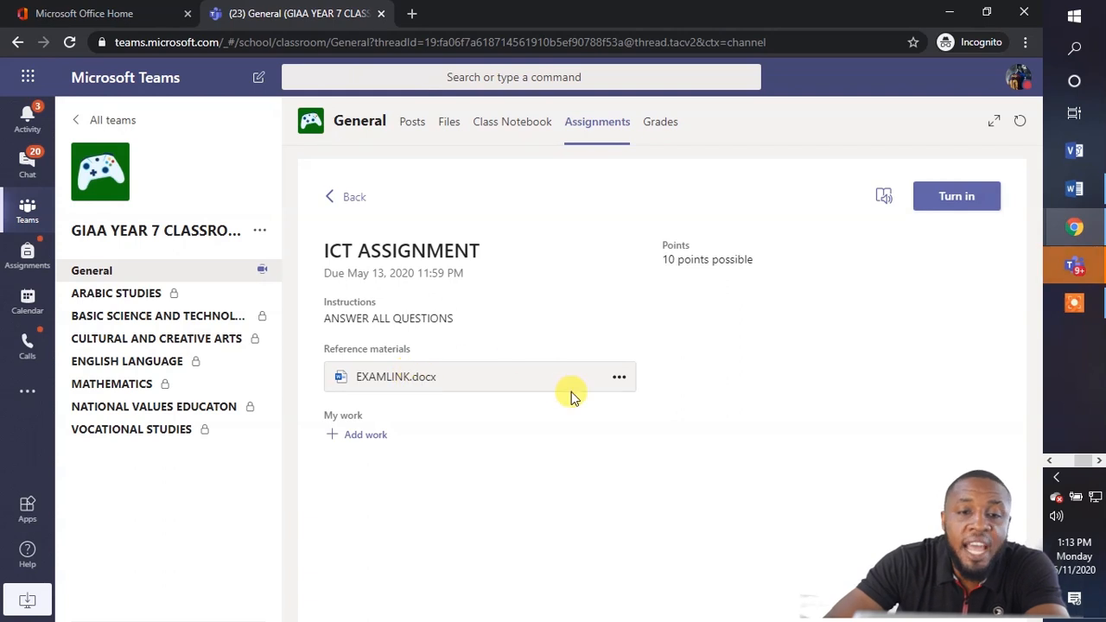
left_click(619, 380)
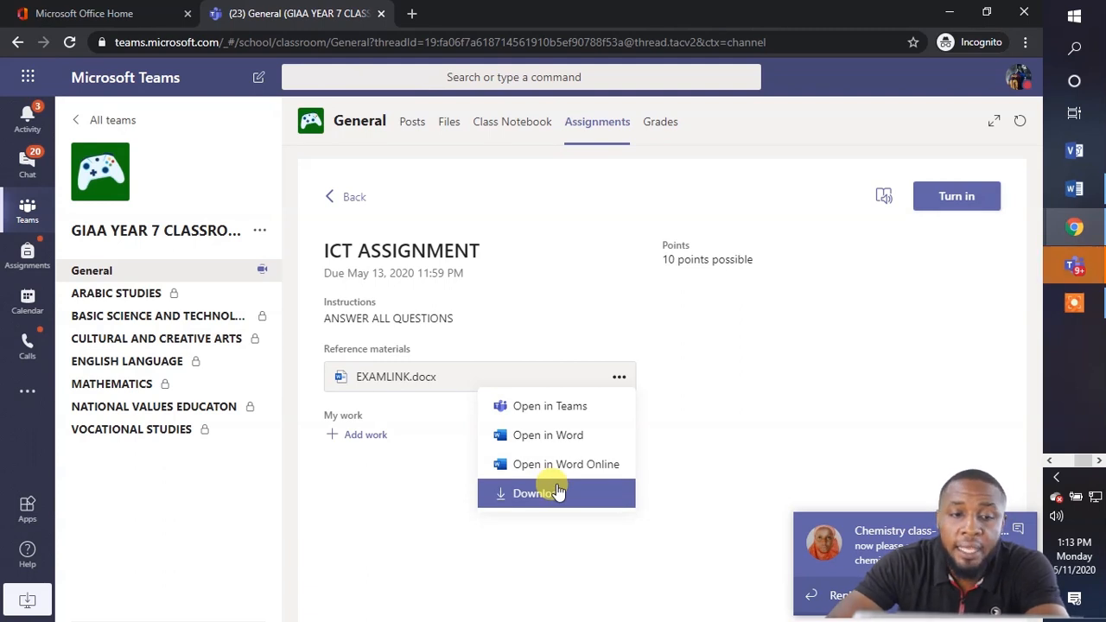
Open EXAMLINK.docx in Teams, then launch it in desktop Word.
left_click(563, 415)
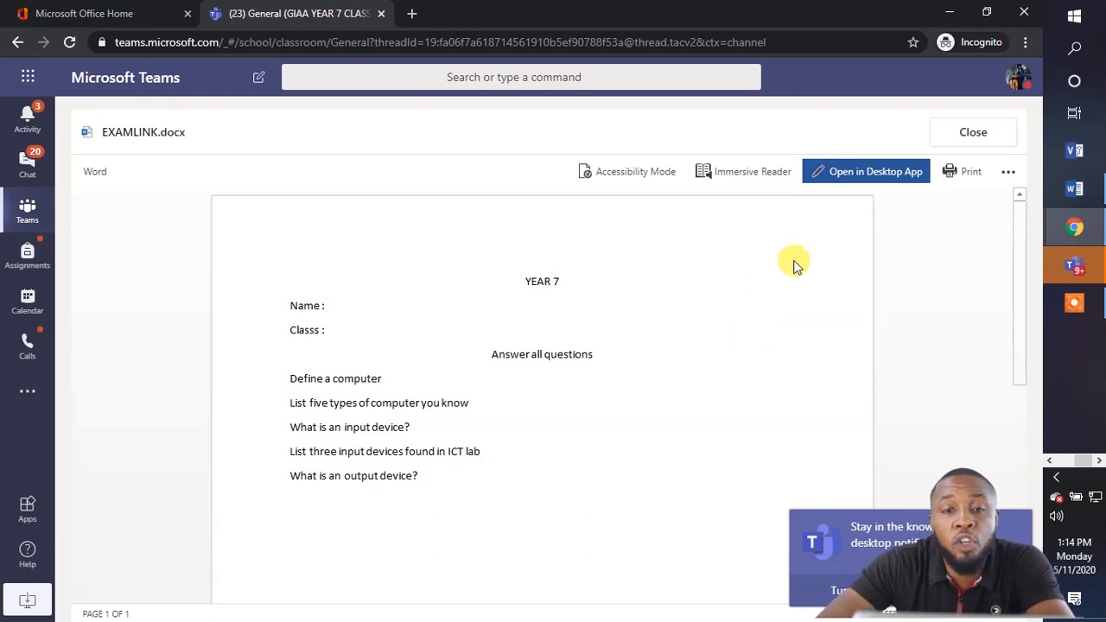
left_click(873, 172)
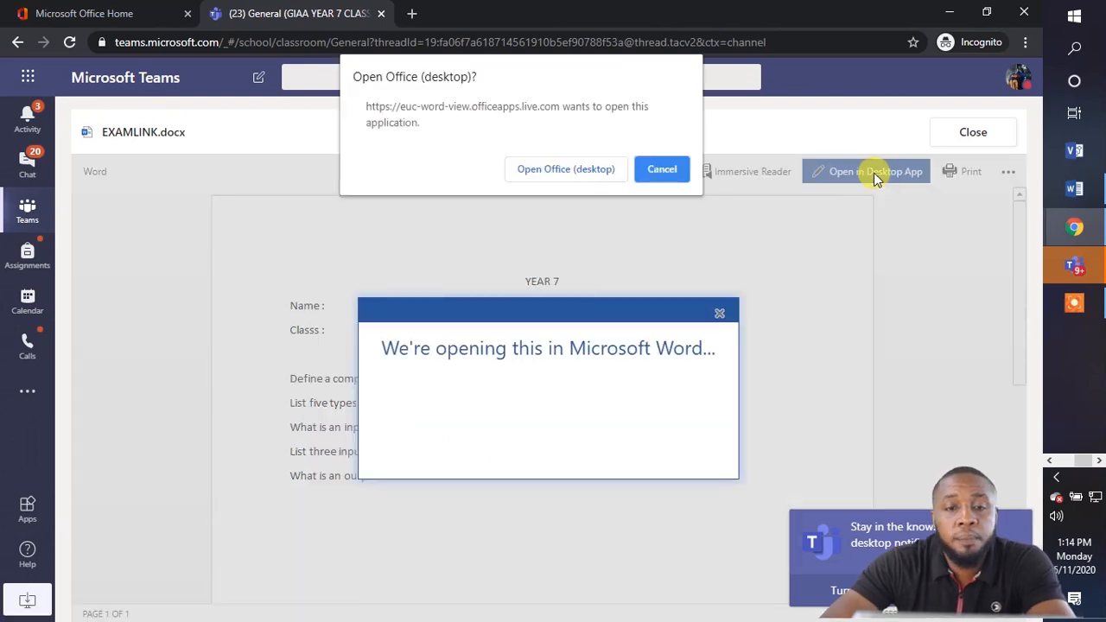
left_click(563, 169)
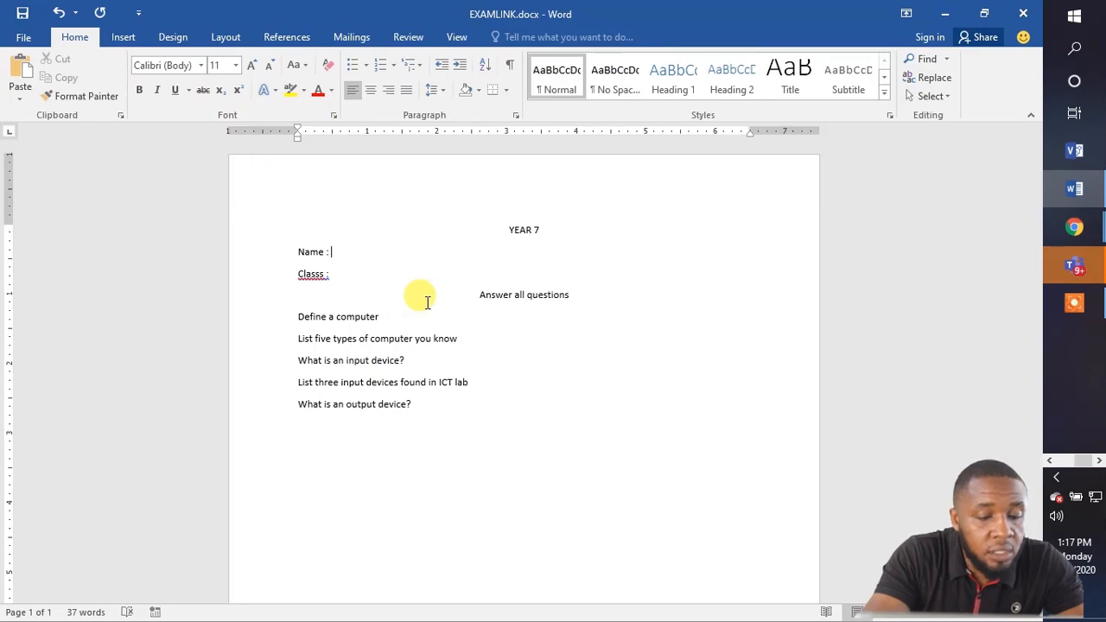
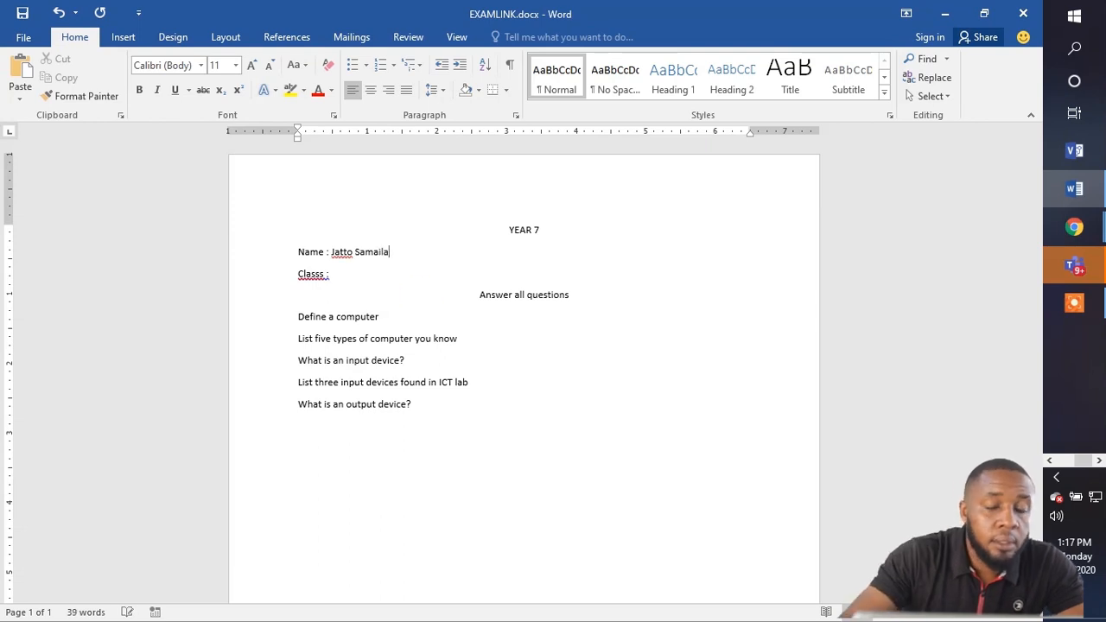
Fill in the student's name and their Year 7 class on the Name and Class lines.
left_click(377, 277)
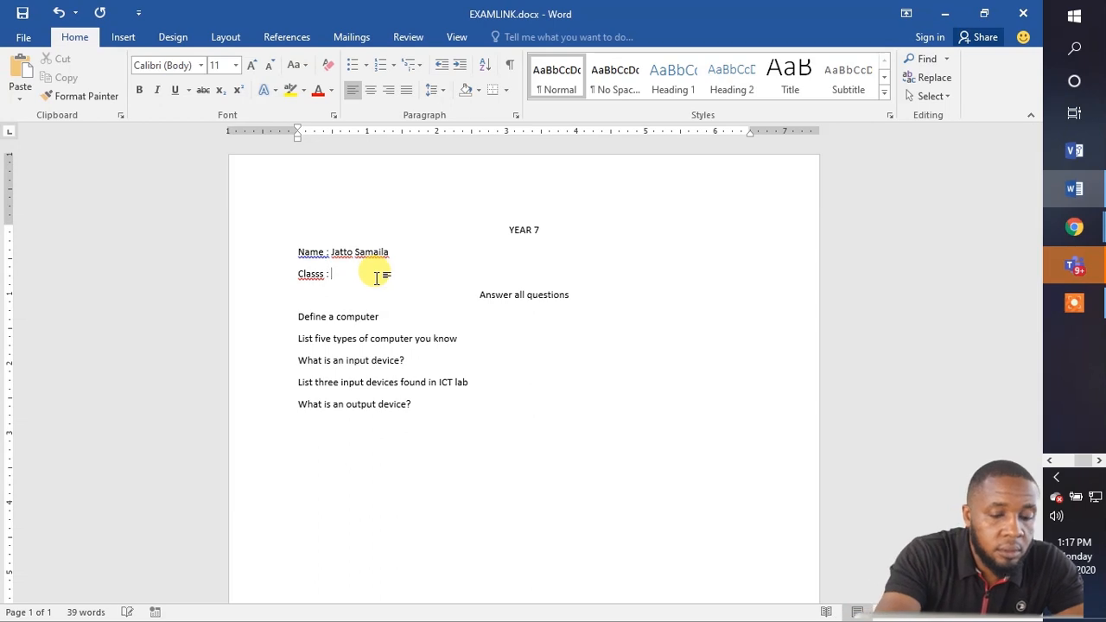
type("Year ")
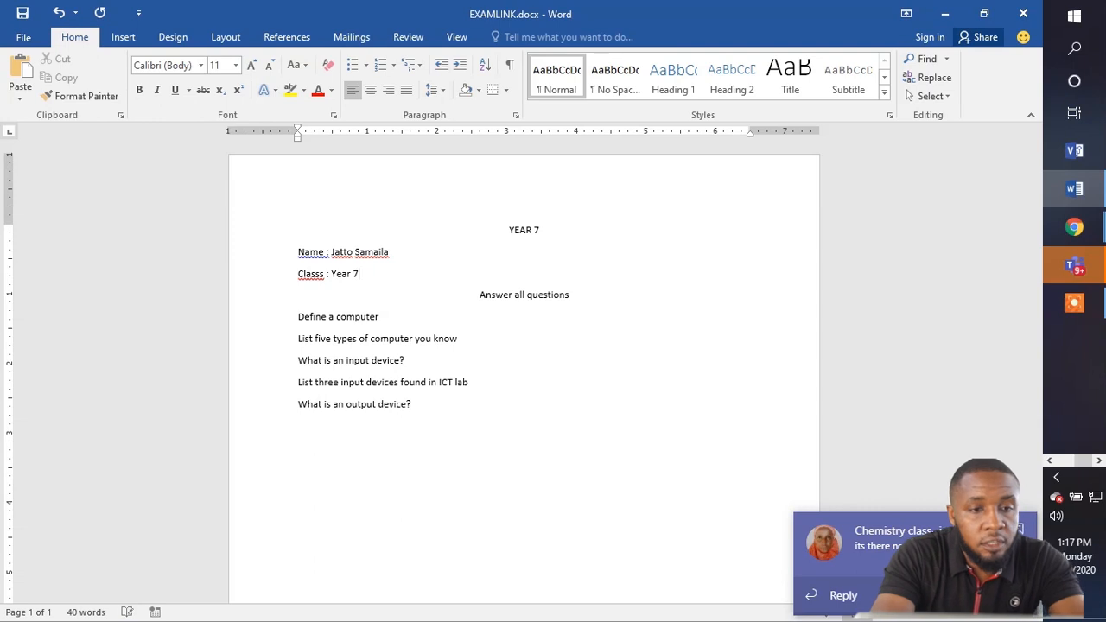
type("7 ")
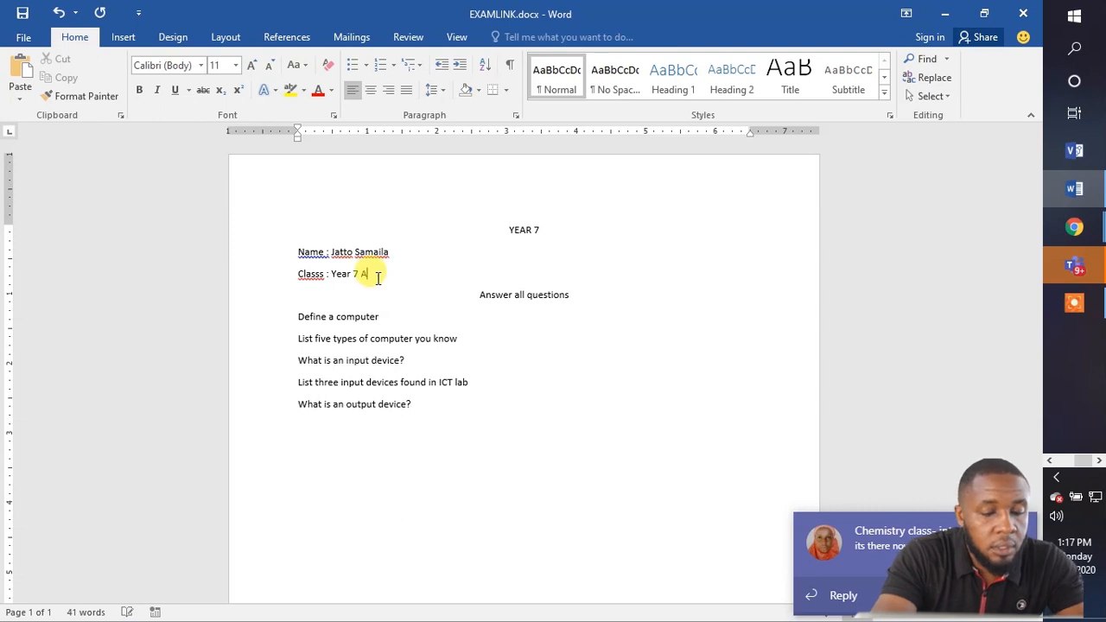
type("Anambra")
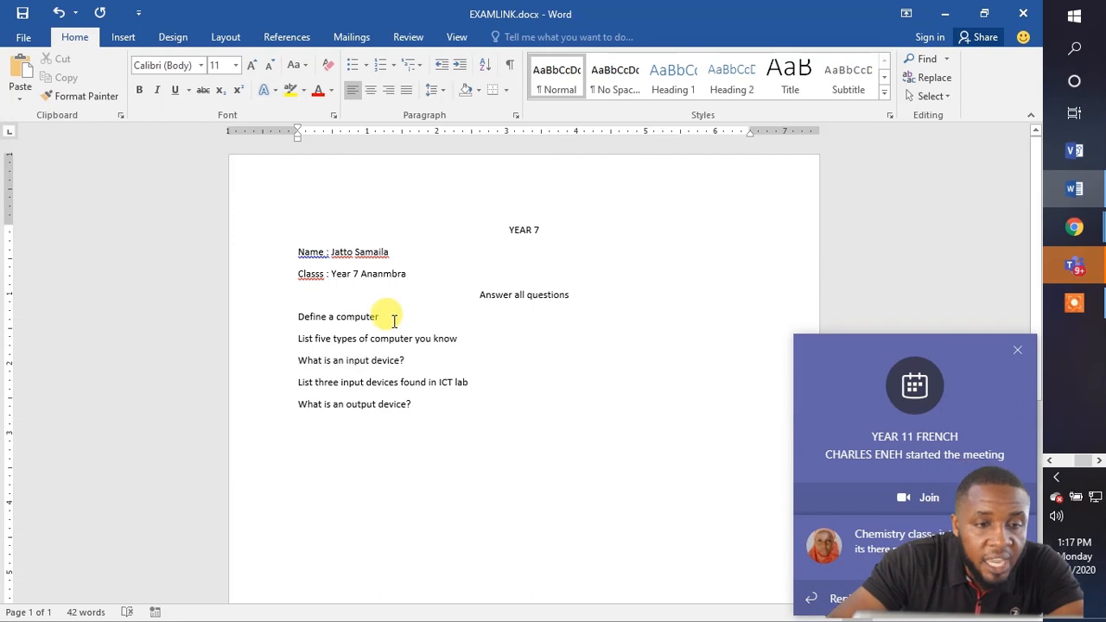
Add blank answer lines beneath the first four questions.
key("Return")
key("Return")
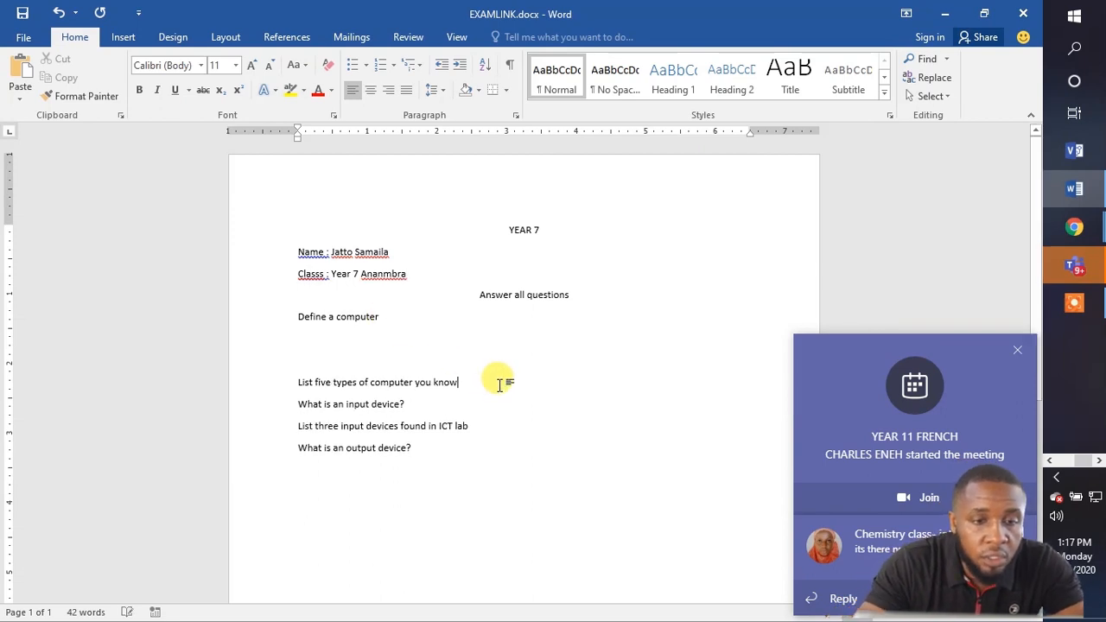
key("Return")
left_click(512, 424)
key("Return")
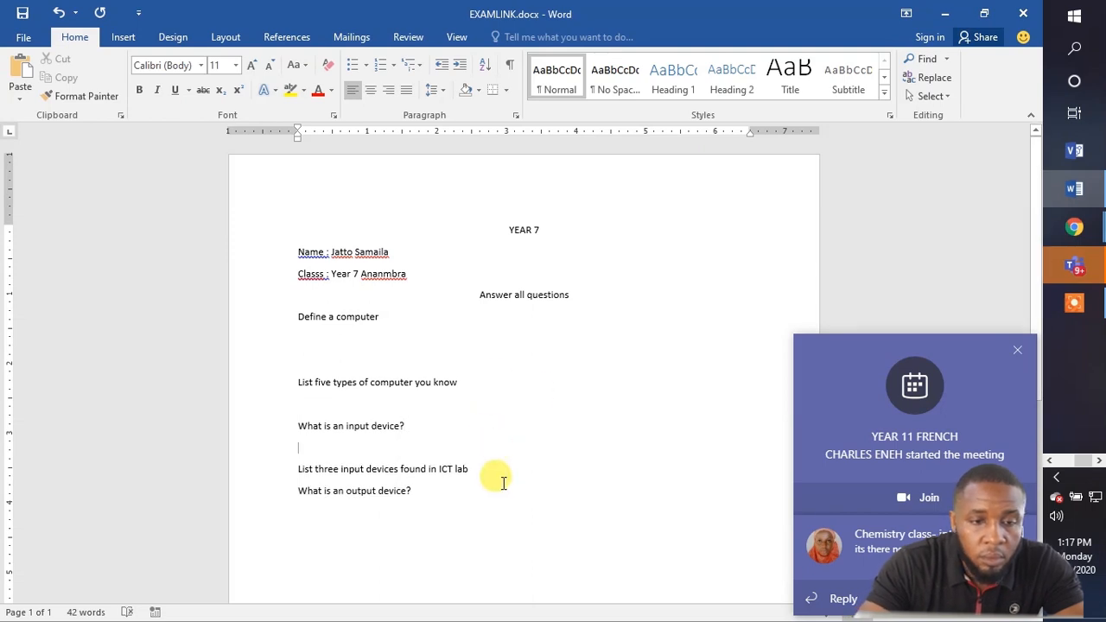
key("Return")
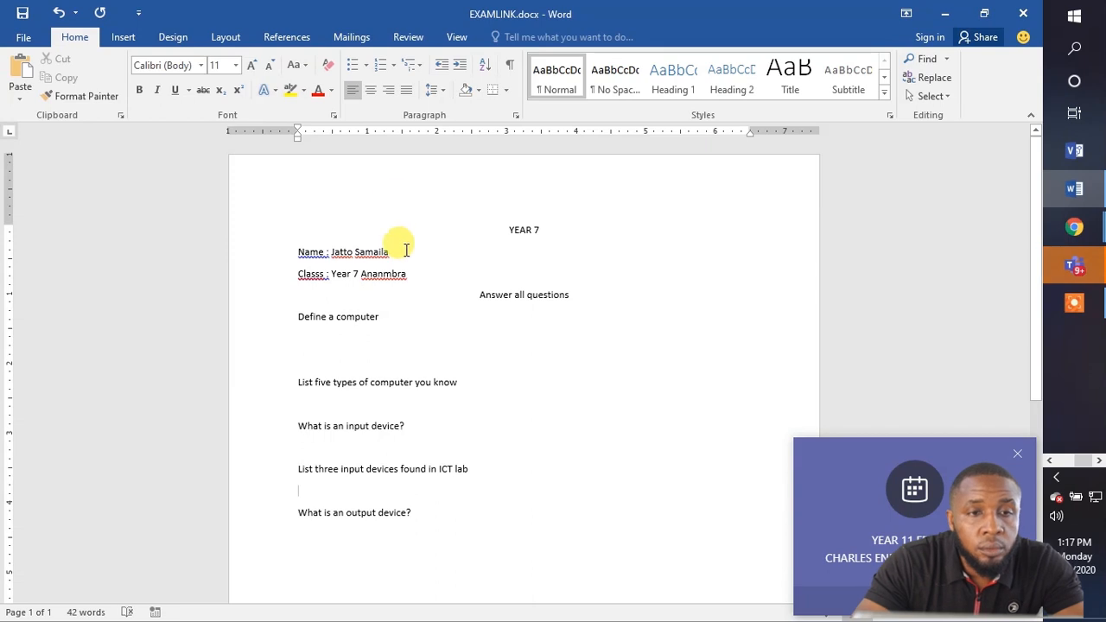
Save the answered assignment to the Desktop as a new .docx file named with the student's name.
left_click(24, 39)
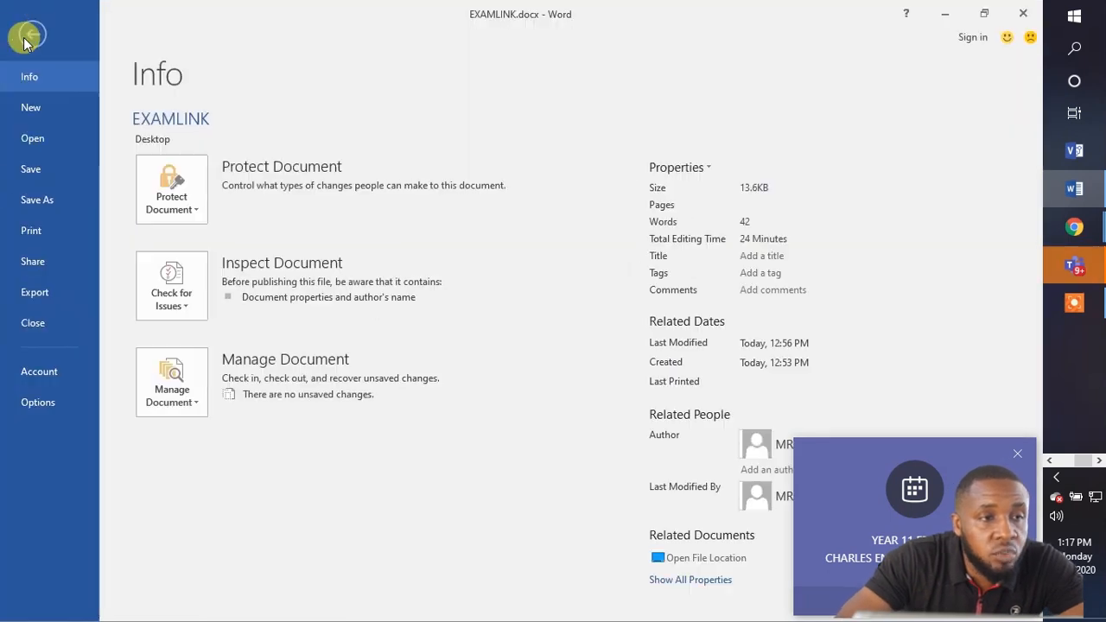
left_click(49, 198)
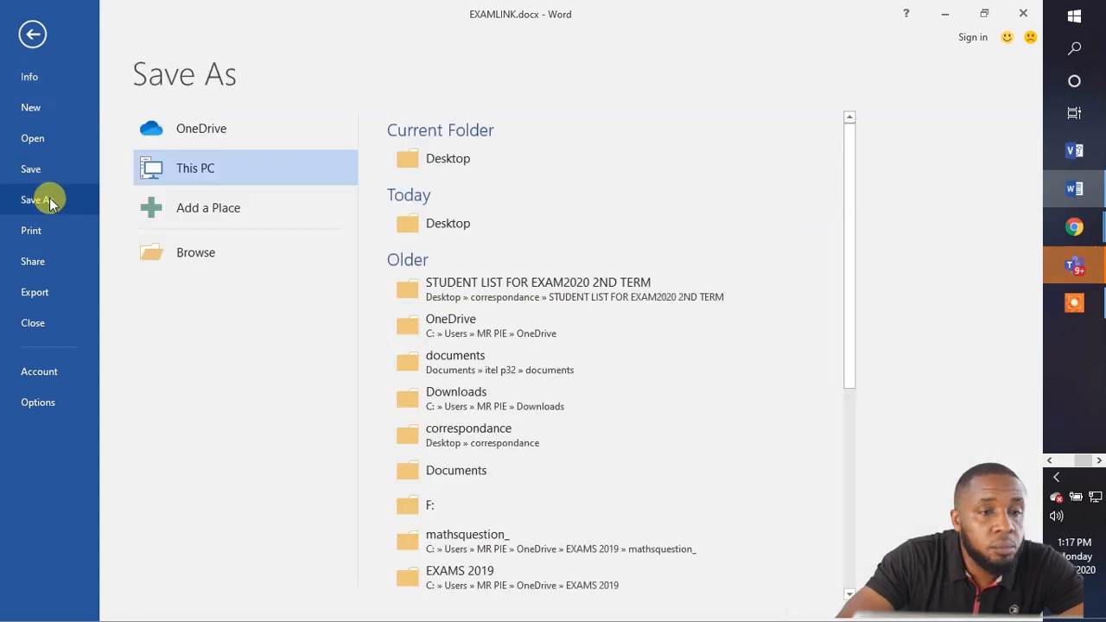
left_click(450, 163)
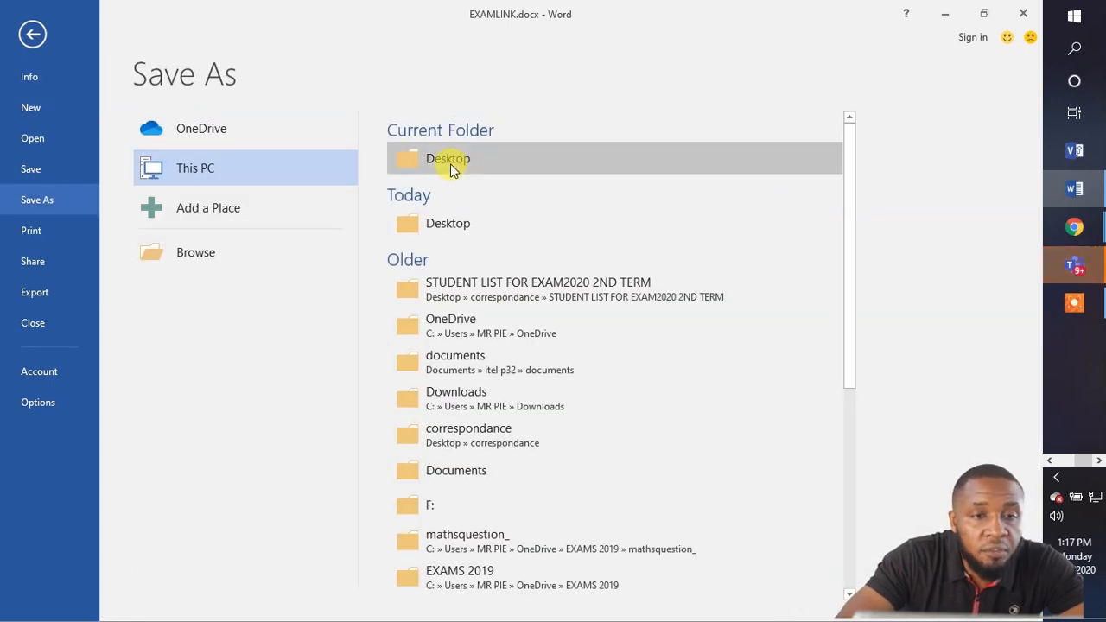
left_click(484, 216)
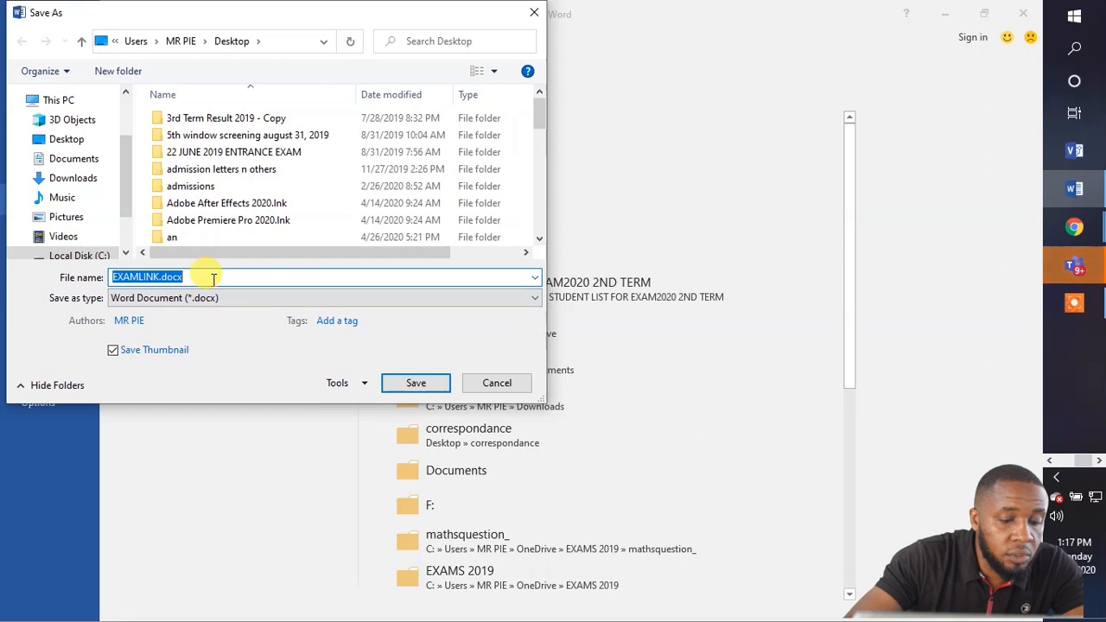
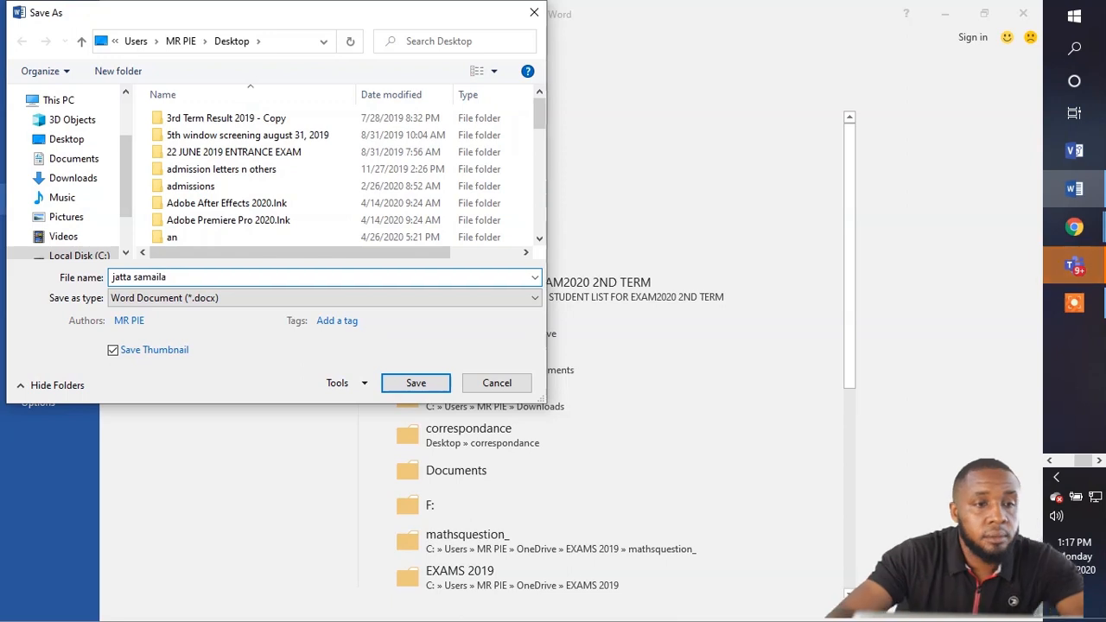
left_click(390, 383)
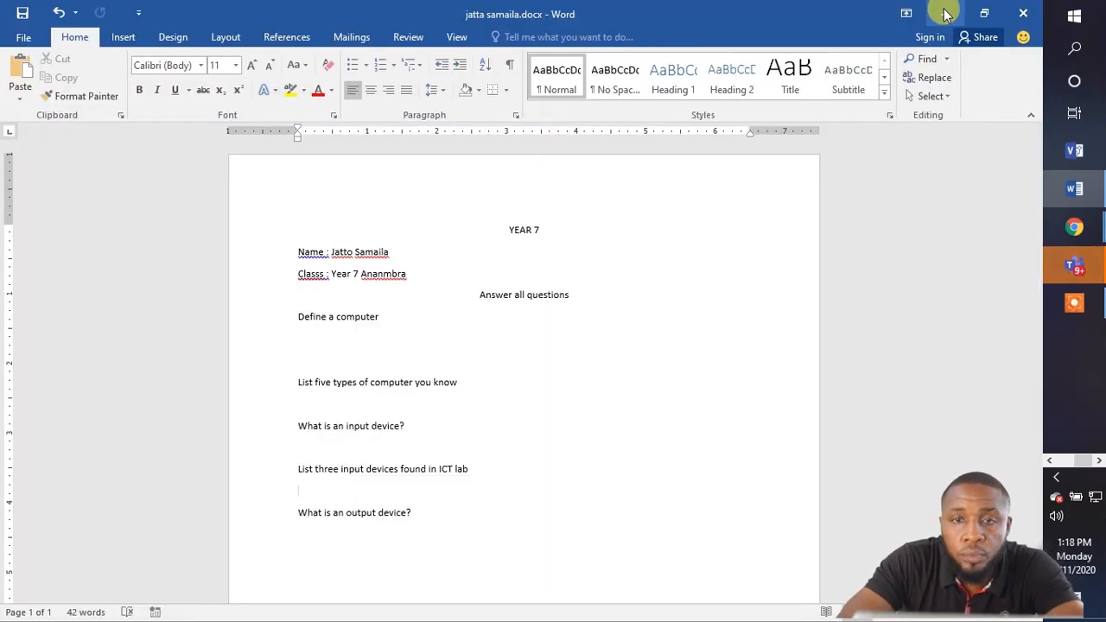
Upload the saved answer .docx from the Desktop as work for the ICT ASSIGNMENT.
left_click(1075, 265)
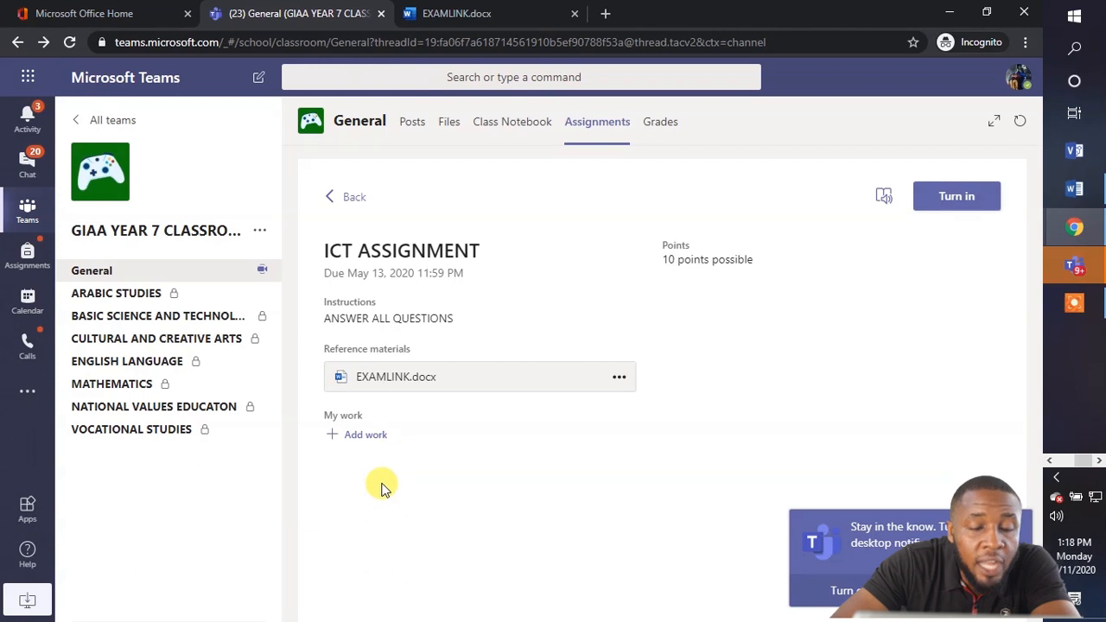
left_click(367, 436)
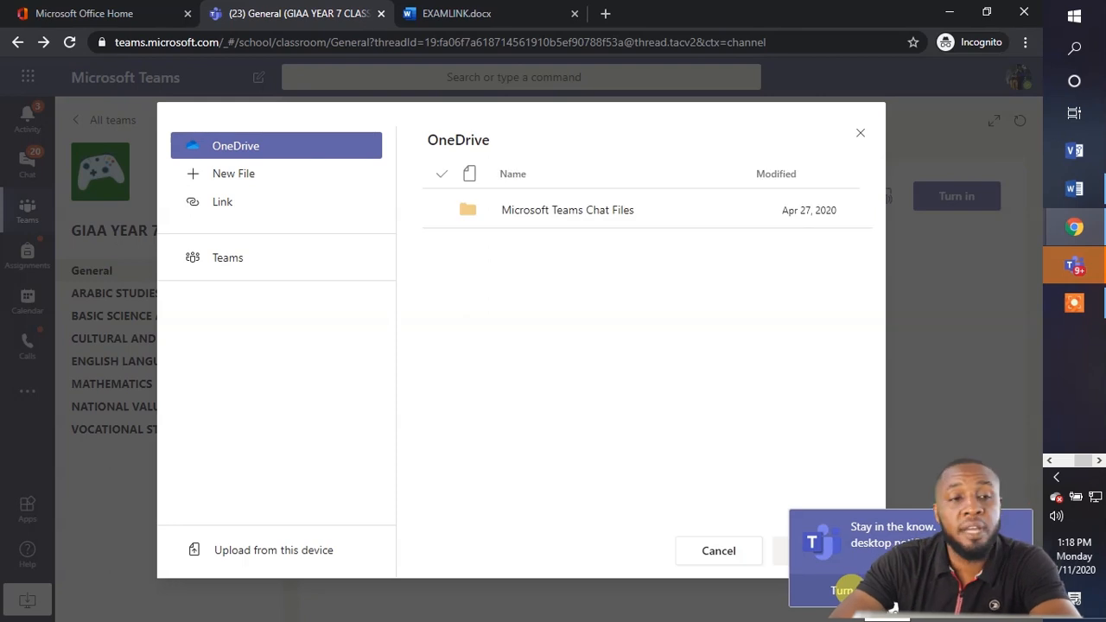
left_click(268, 553)
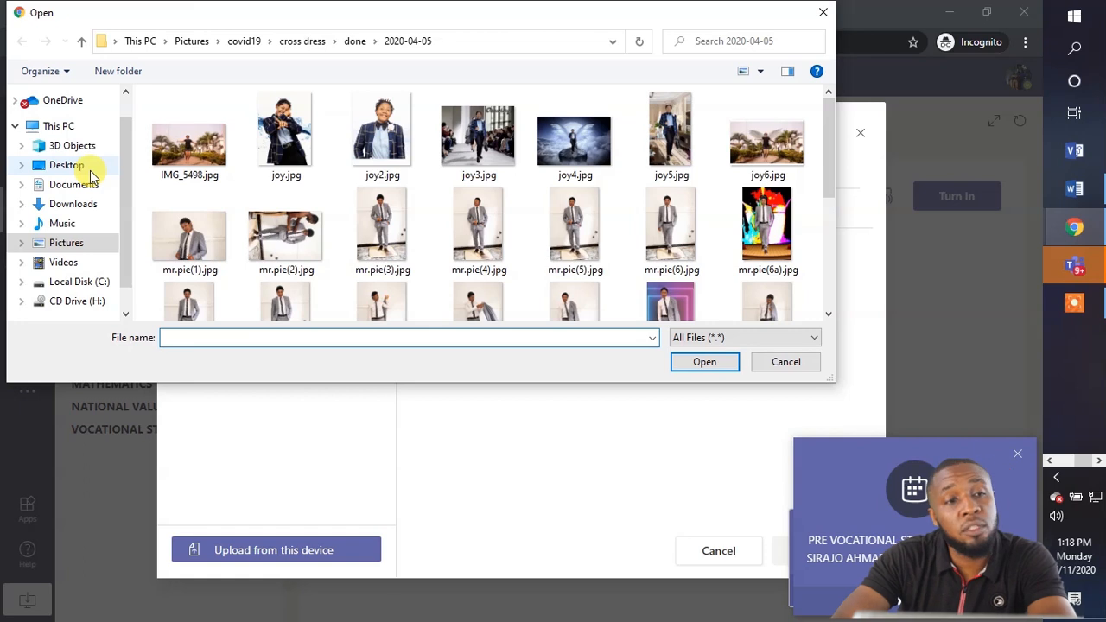
left_click(90, 168)
scroll(422, 273, "down", 5)
scroll(423, 274, "down", 3)
scroll(425, 275, "down", 3)
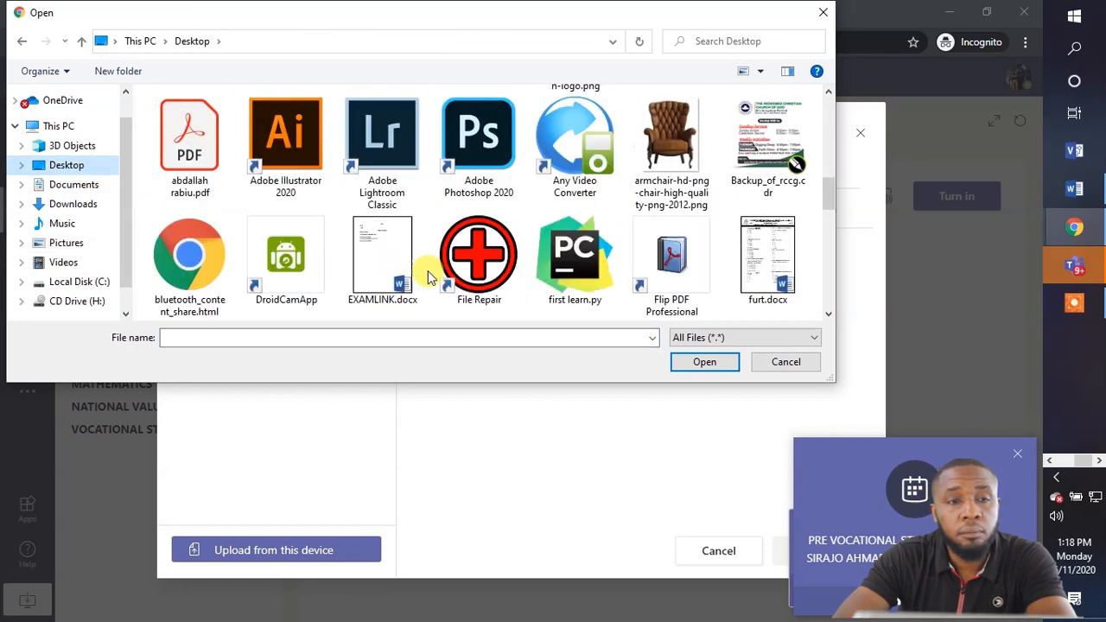
scroll(477, 268, "down", 8)
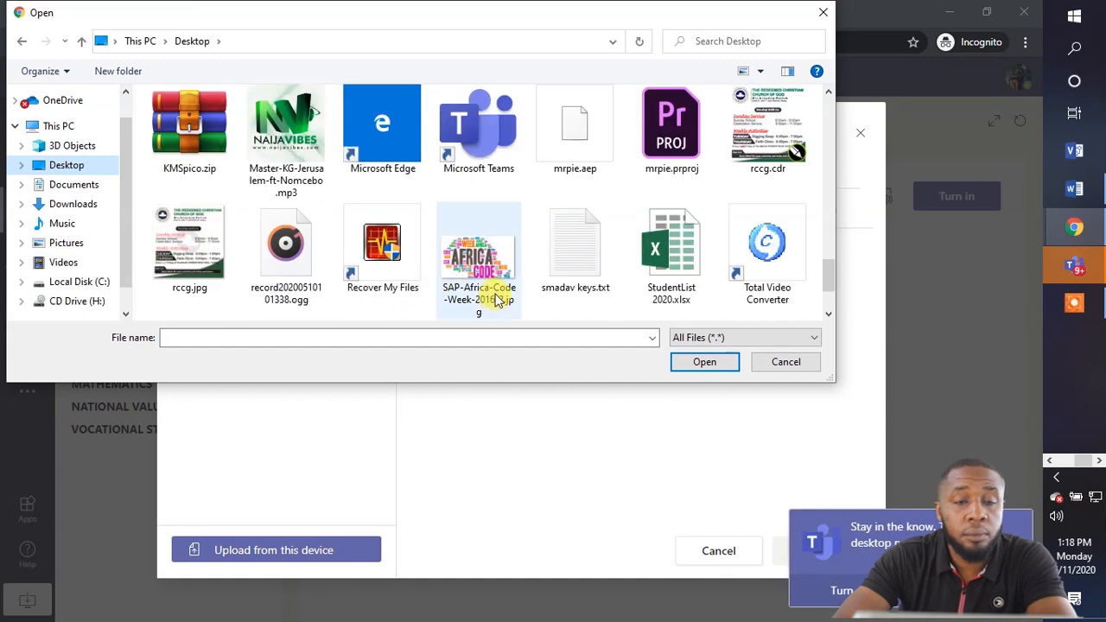
scroll(497, 299, "up", 3)
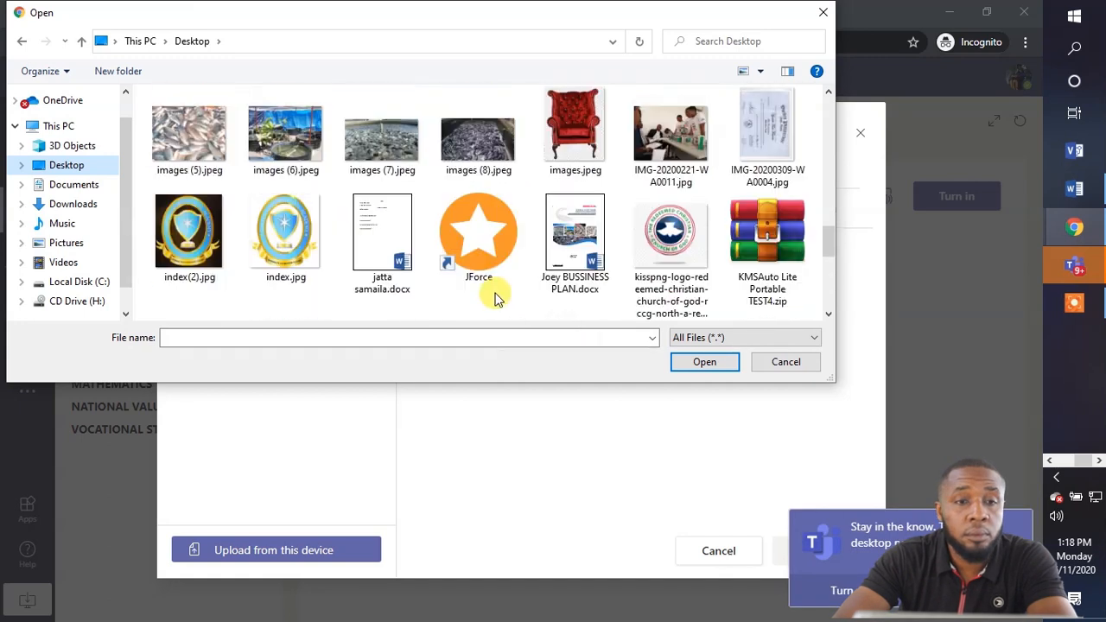
left_click(382, 246)
left_click(702, 362)
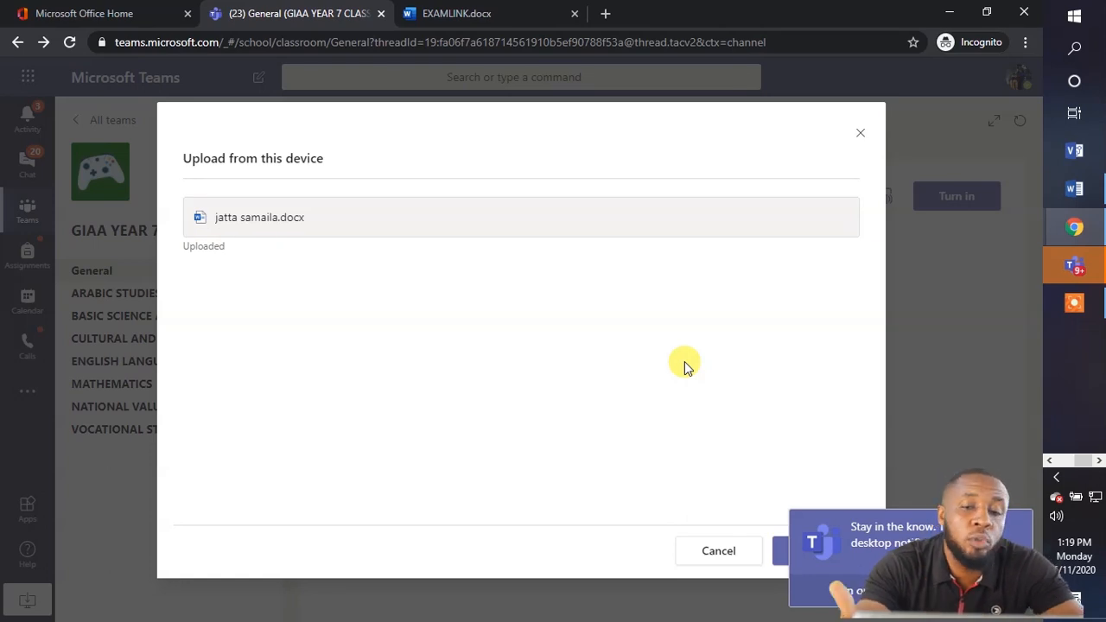
Attach the uploaded answer file under My work and turn in the ICT ASSIGNMENT.
left_click(775, 551)
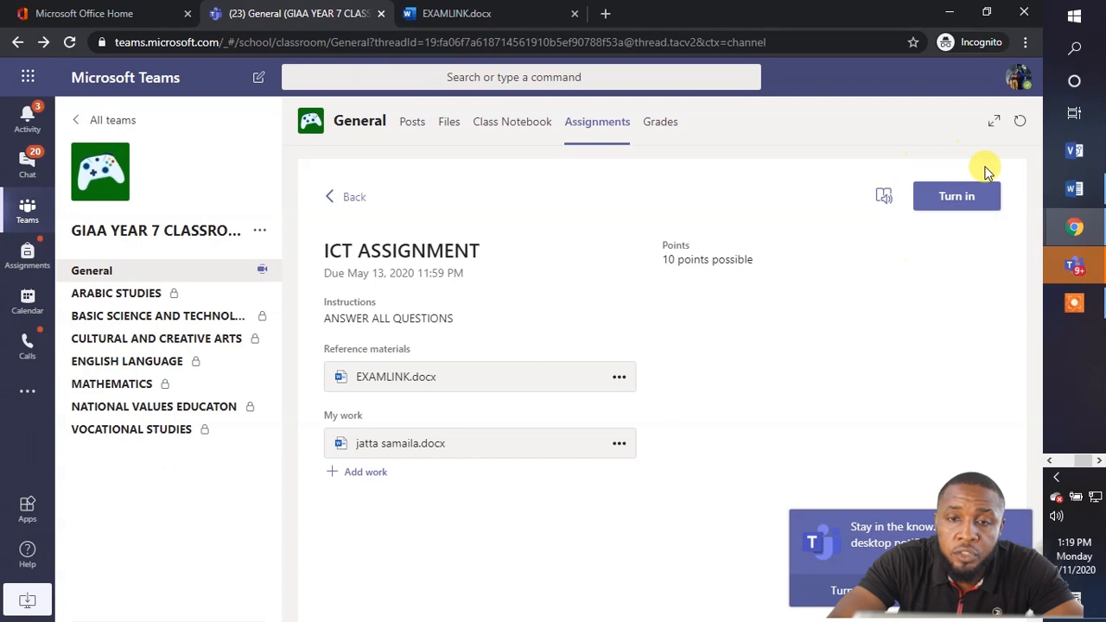
left_click(954, 197)
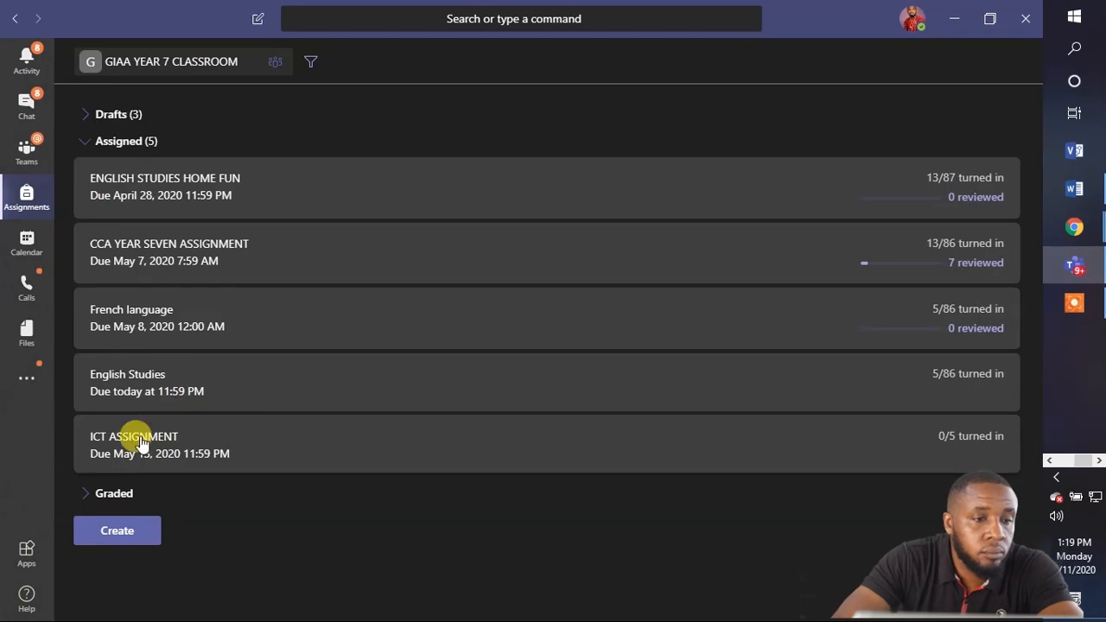
Open the ICT ASSIGNMENT and the one student's turned-in answer document for grading.
left_click(136, 438)
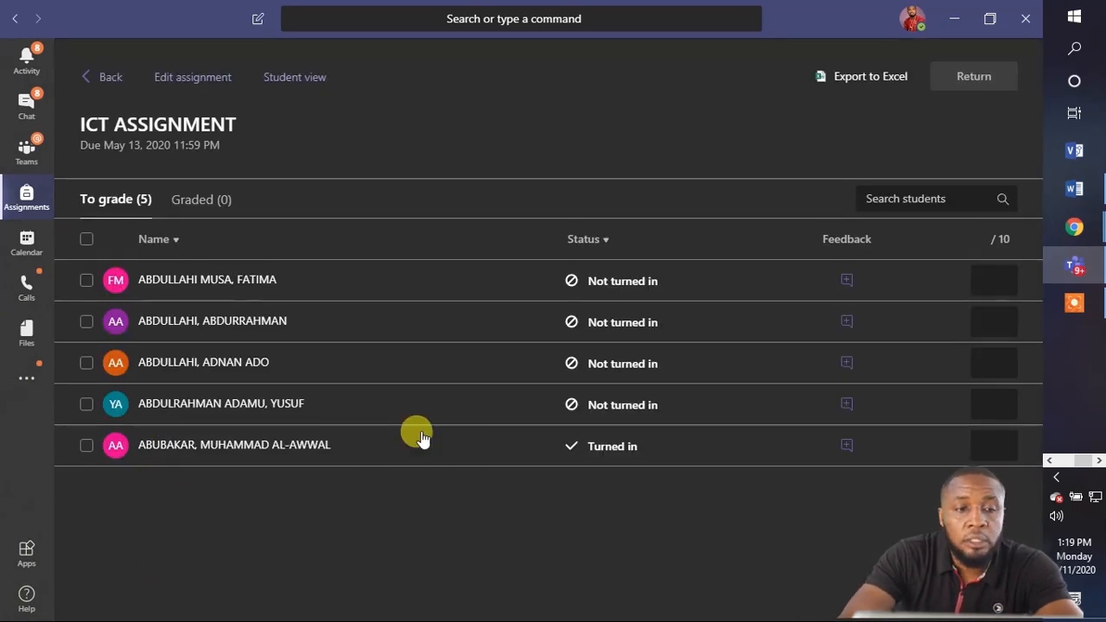
left_click(661, 446)
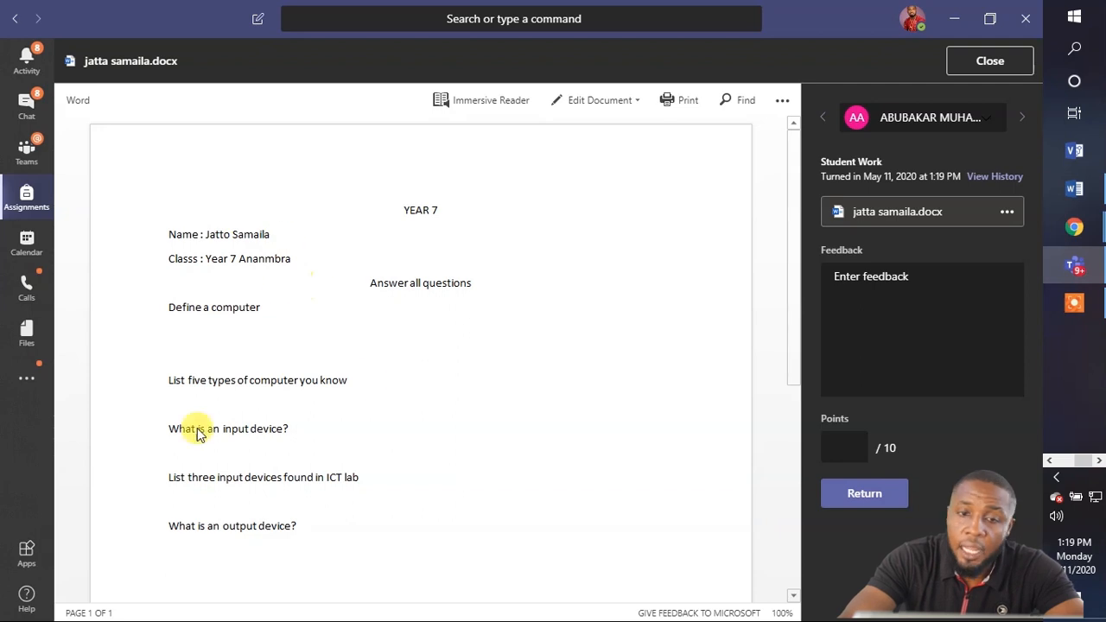
Write feedback starting 'Awesome' to the student, score it 10/10, return it, and close the submission.
left_click(848, 278)
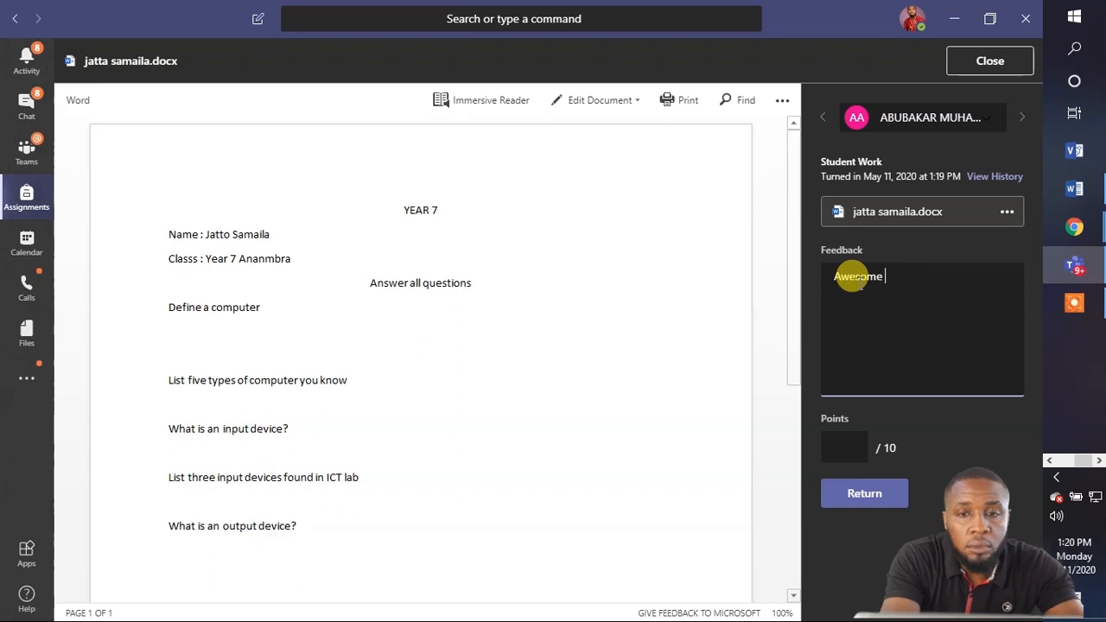
type("Awesome ")
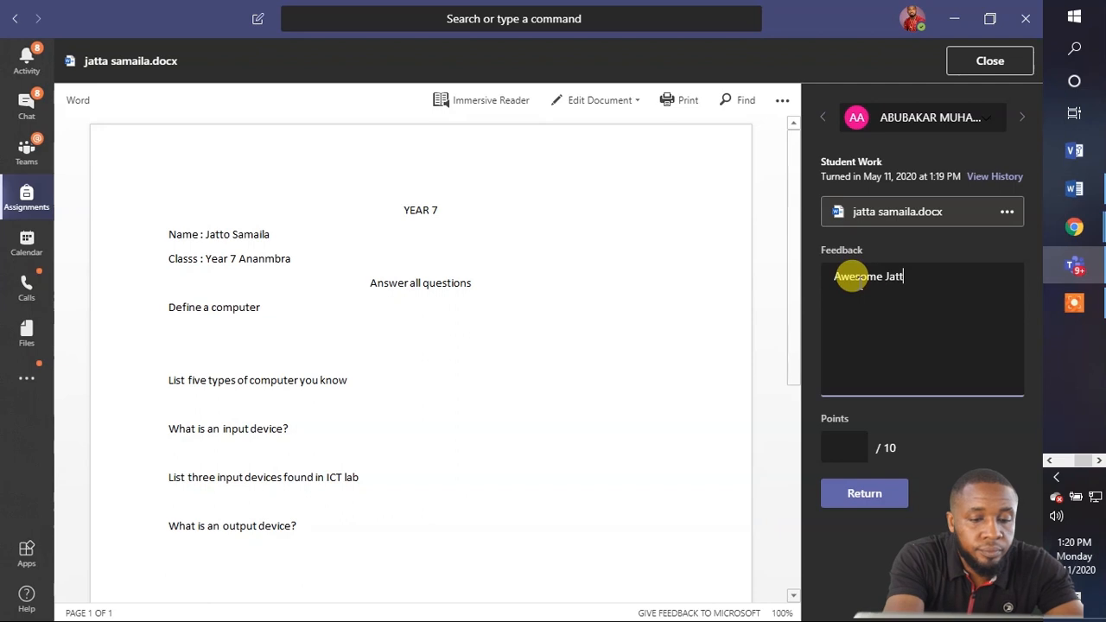
type("Jatto")
left_click(846, 444)
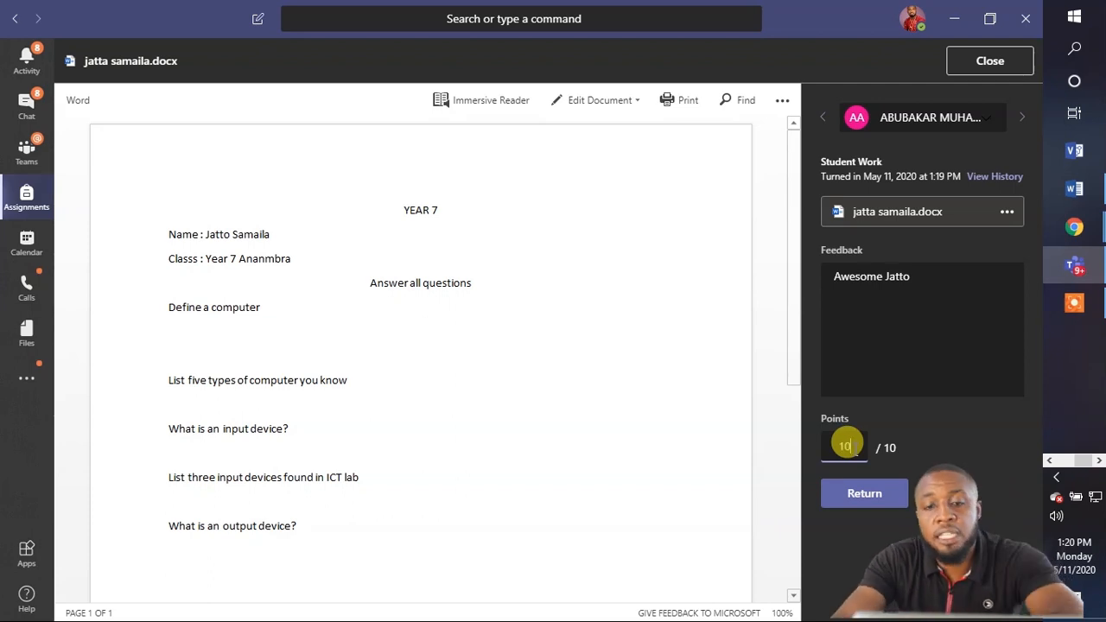
left_click(867, 495)
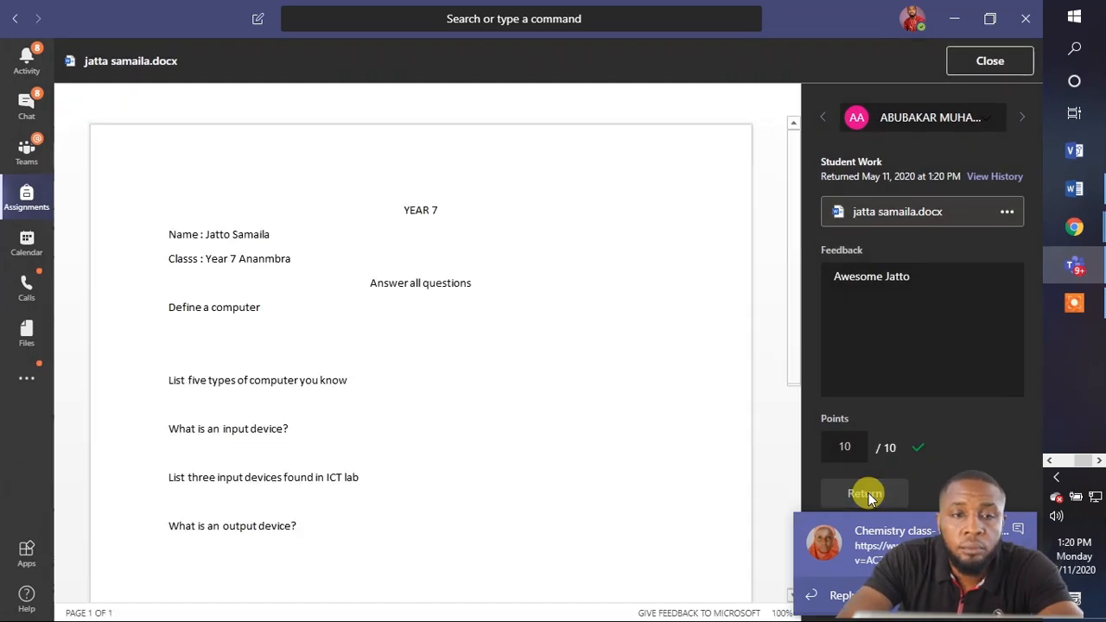
left_click(980, 62)
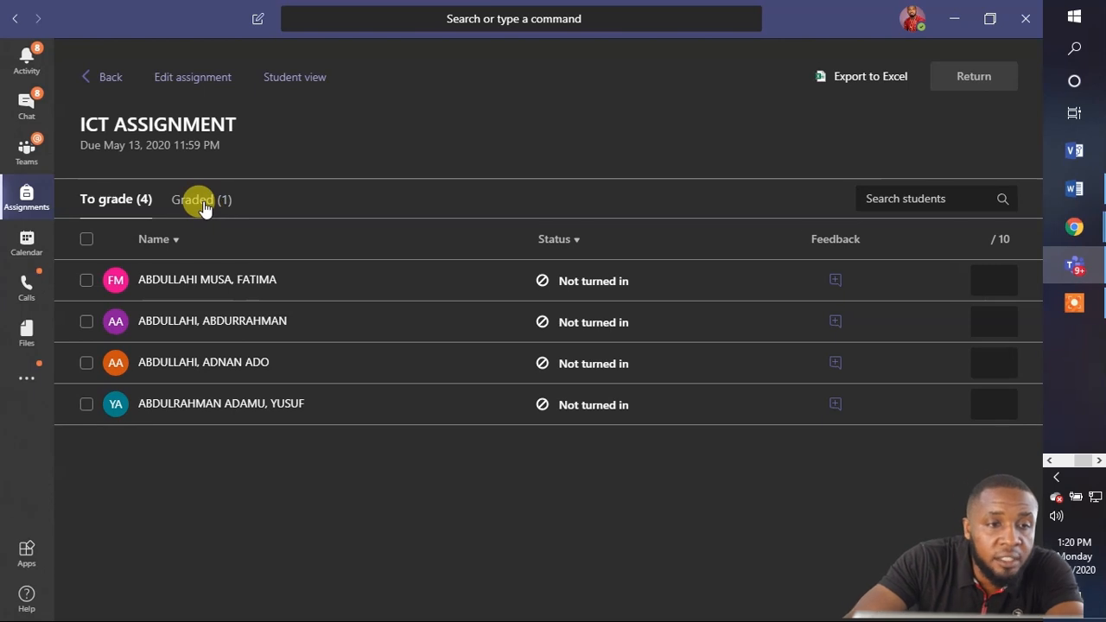
Switch to the Graded (1) list showing the returned submission with 10 points.
left_click(203, 207)
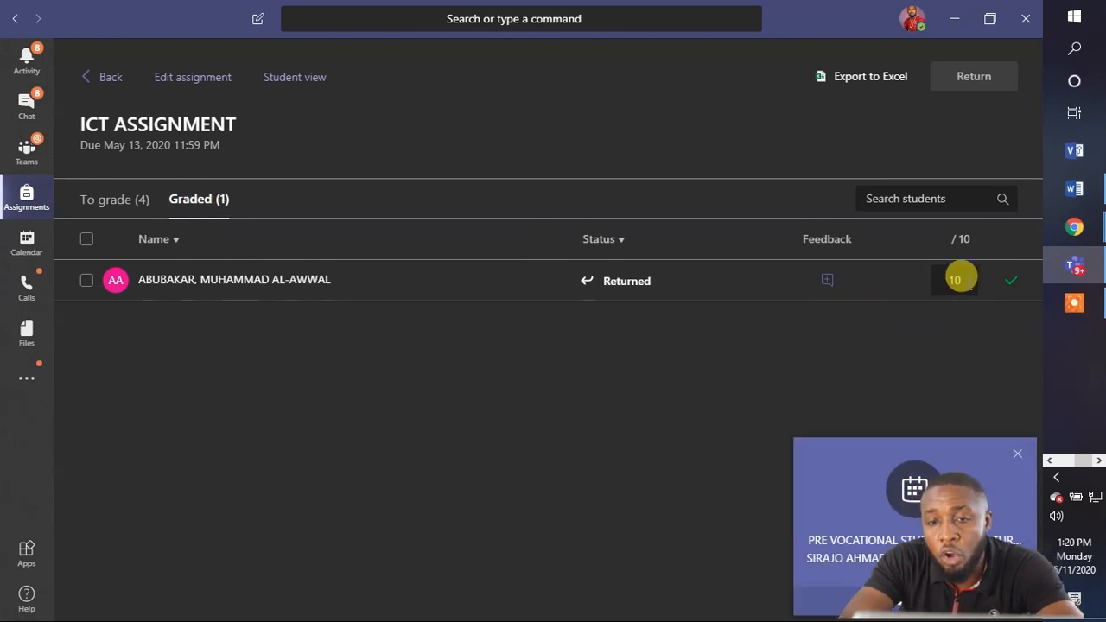